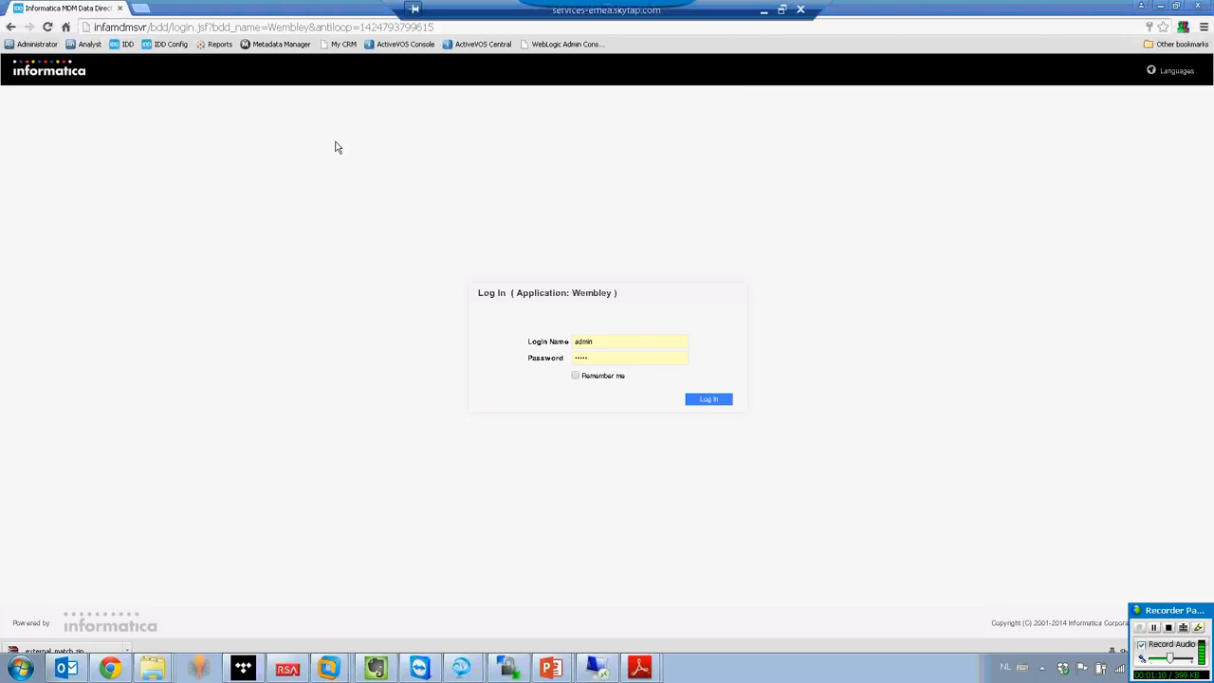
Log in to the Wembley application as admin with the saved account password and open the External Match page.
left_click(618, 359)
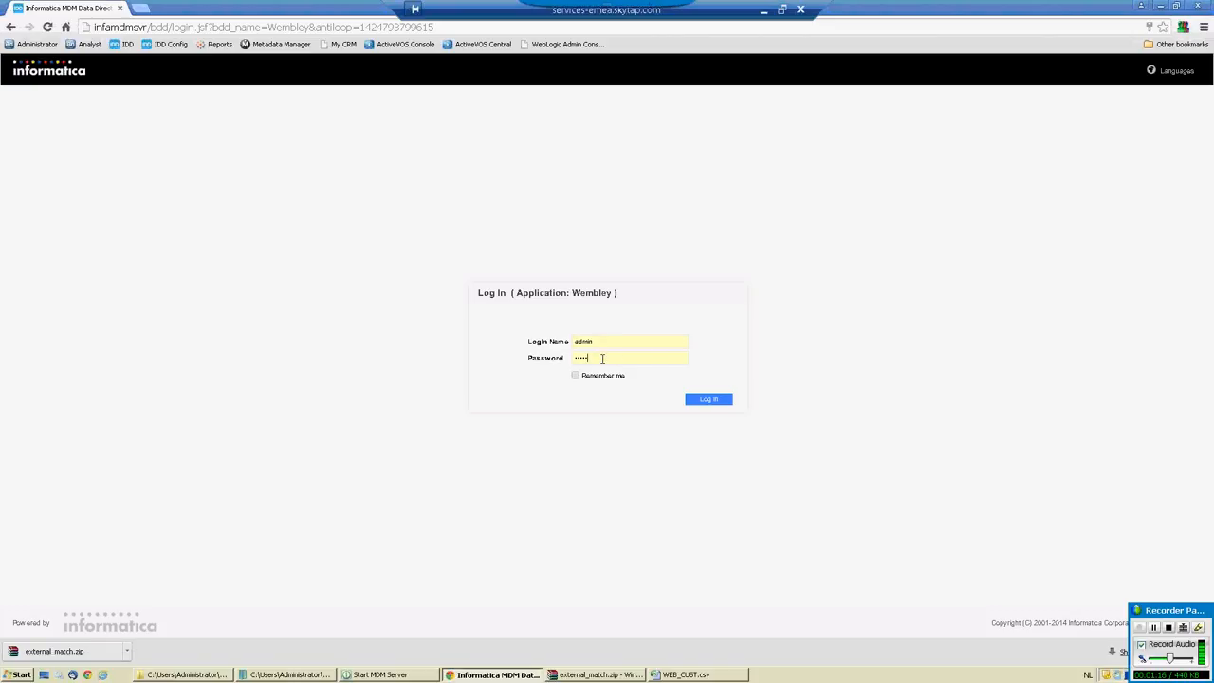
left_click(601, 342)
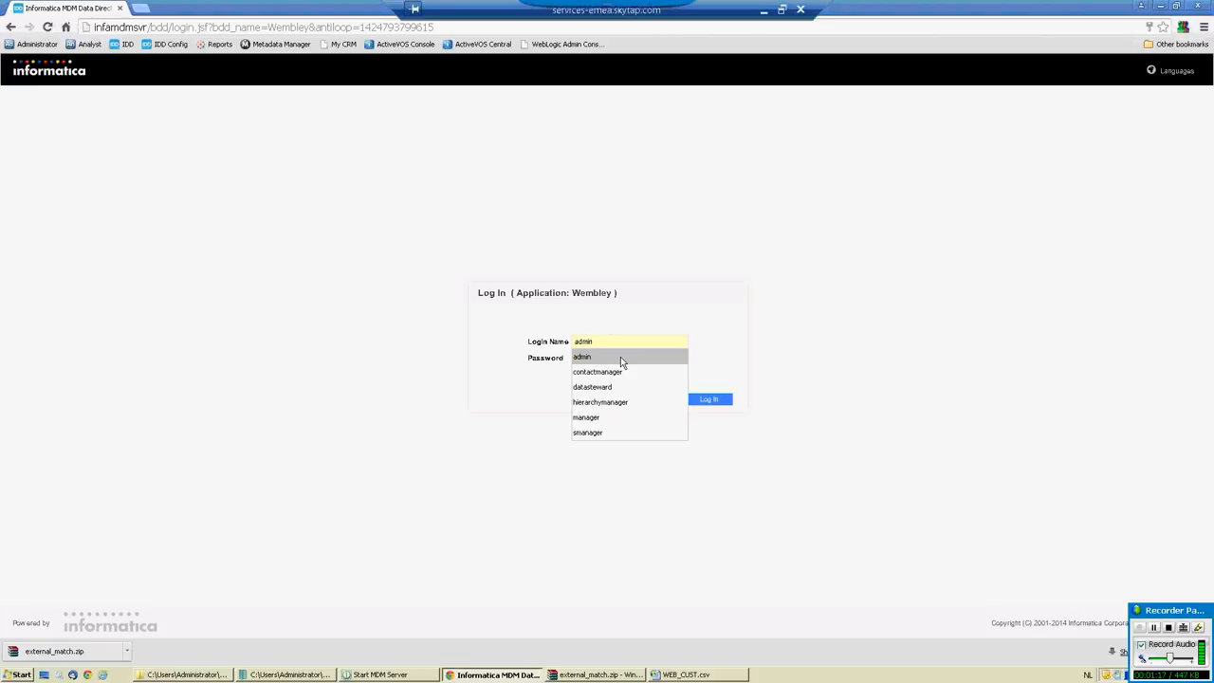
left_click(620, 357)
left_click(607, 359)
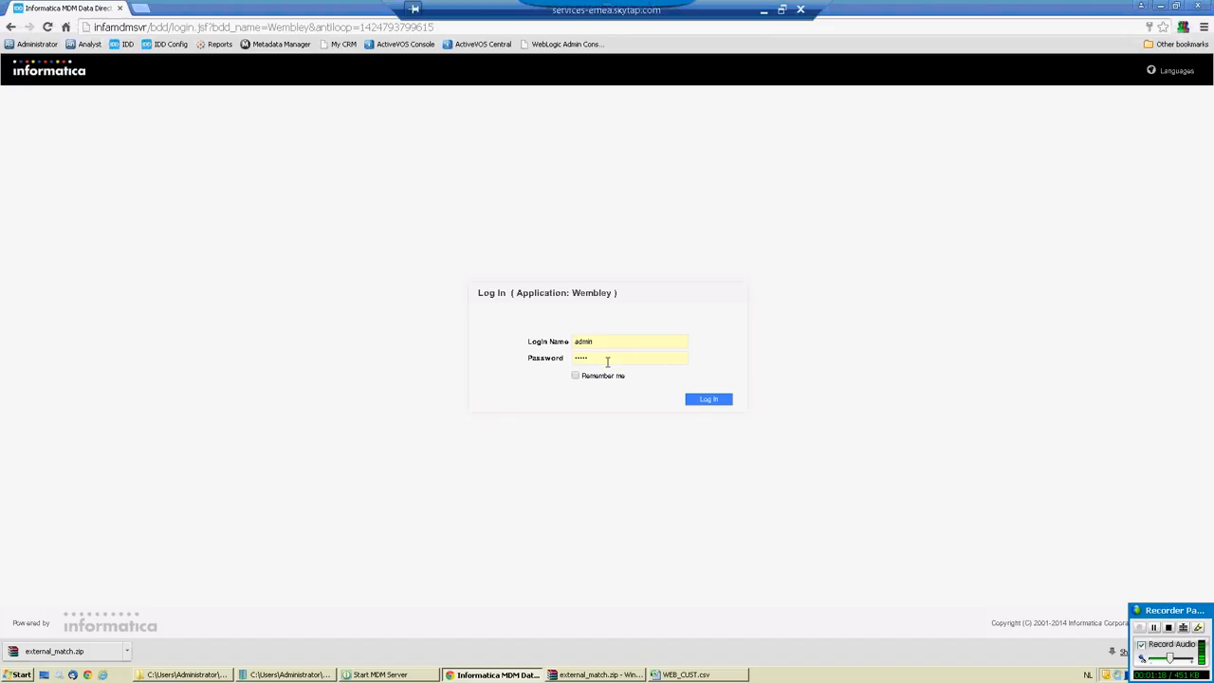
left_click(712, 405)
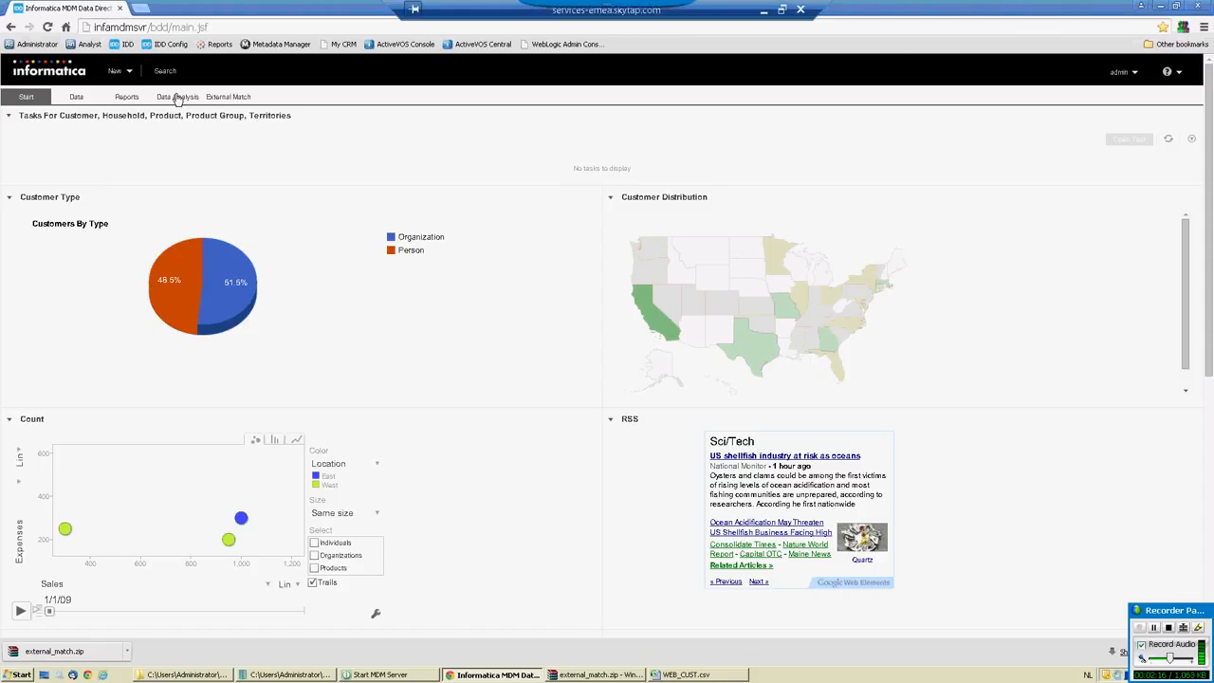
left_click(115, 74)
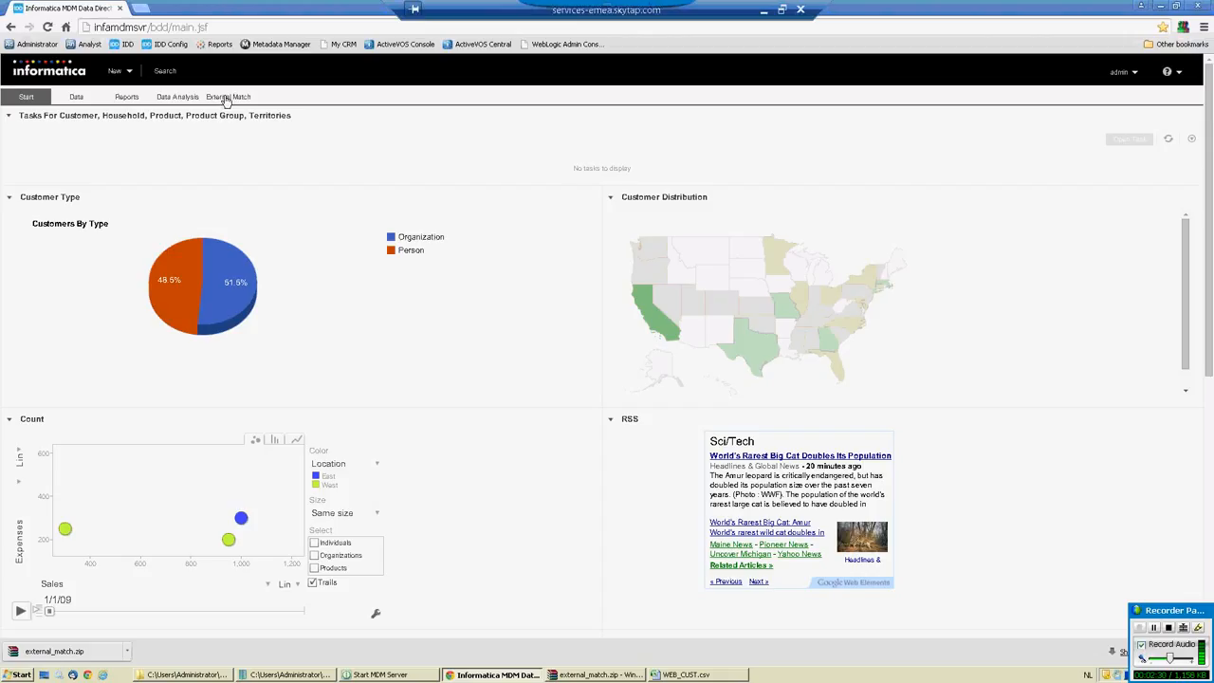
left_click(227, 98)
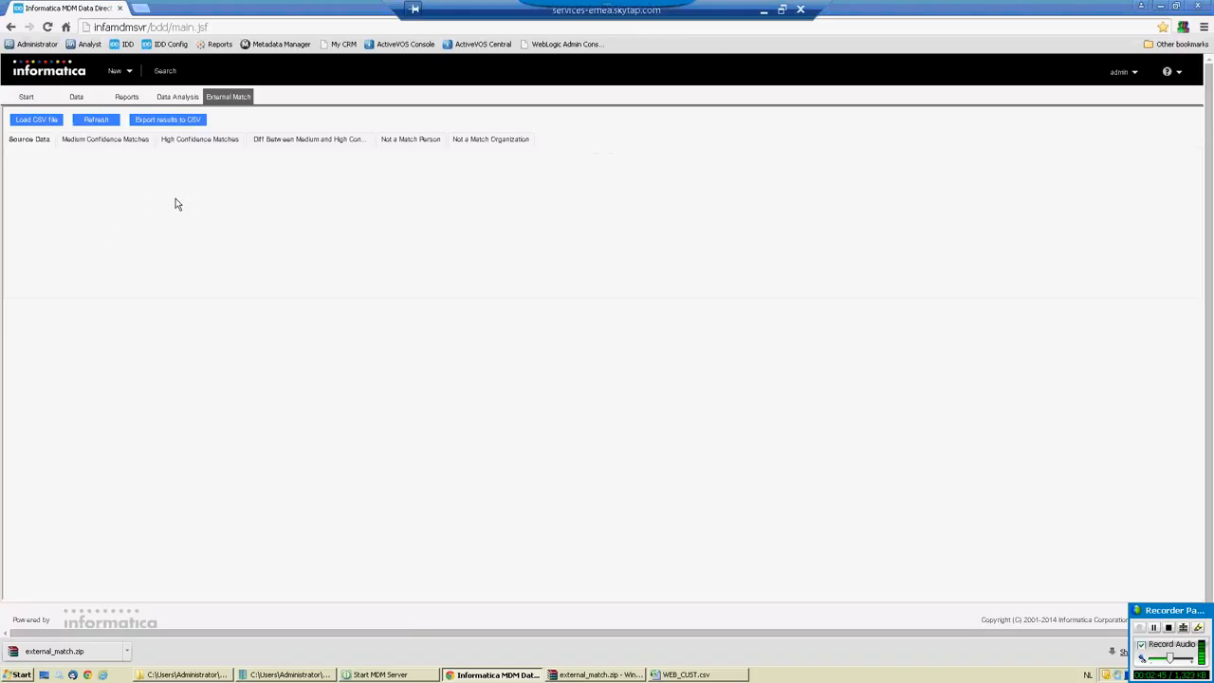
Locate WEB_CUST.csv in the Wembley Demo folder and switch to its open spreadsheet in Excel.
left_click(189, 674)
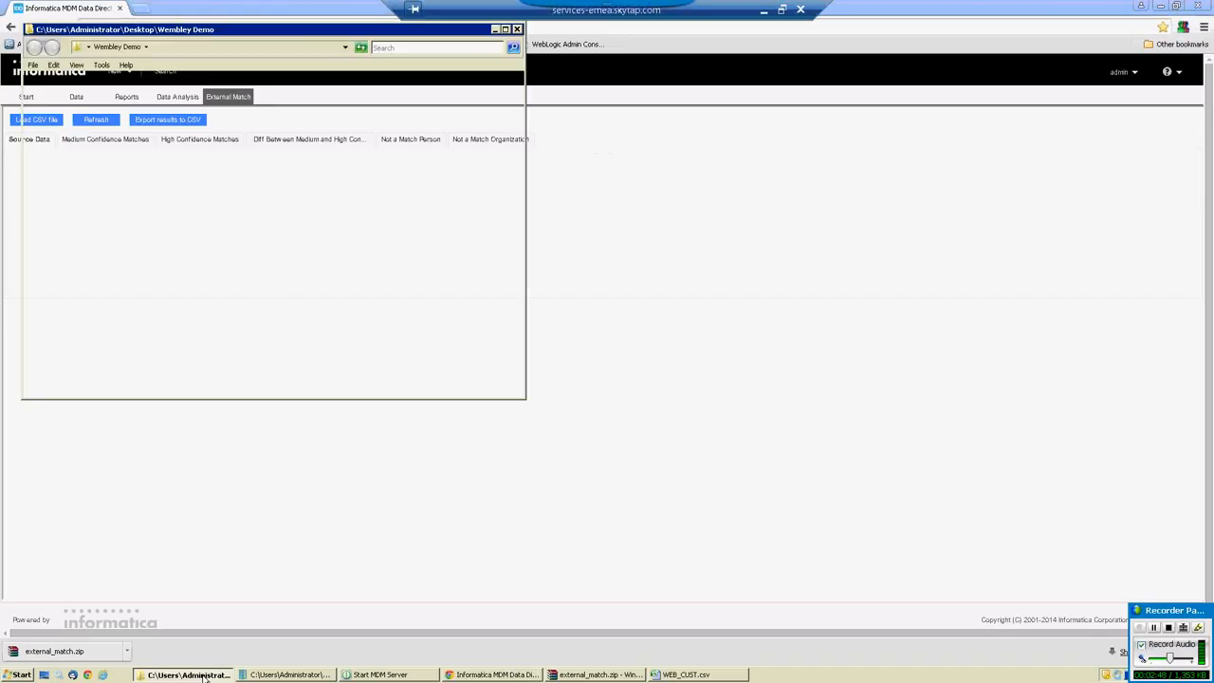
left_click(233, 173)
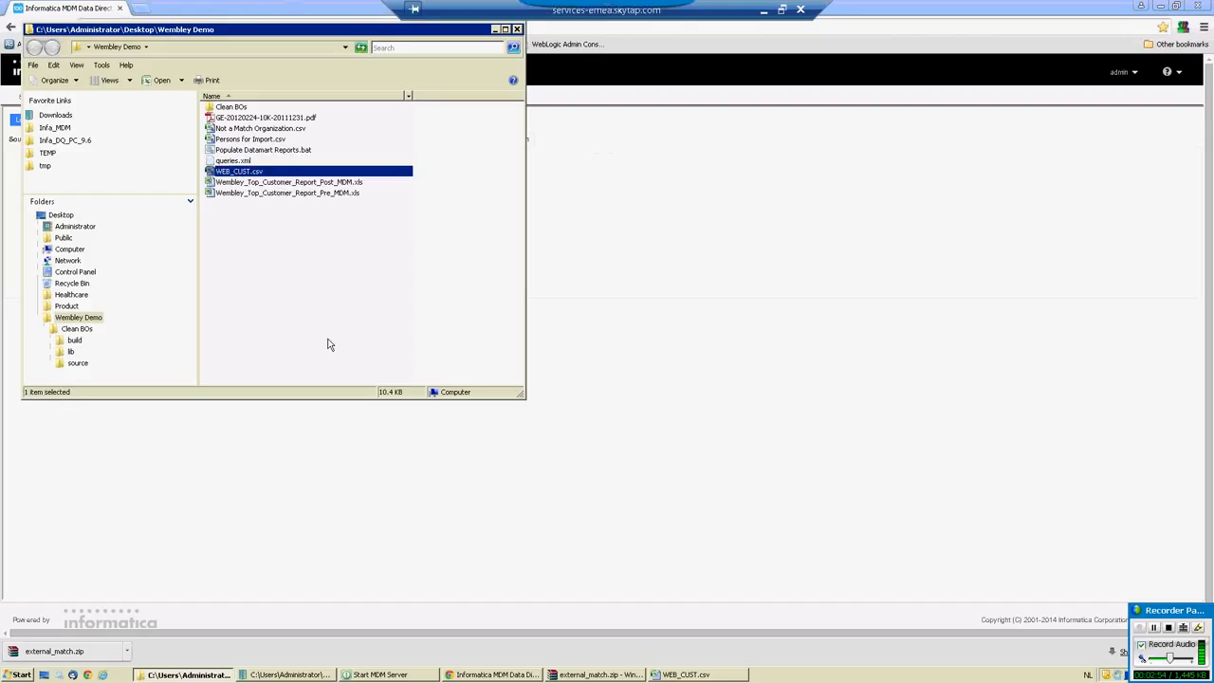
left_click(689, 675)
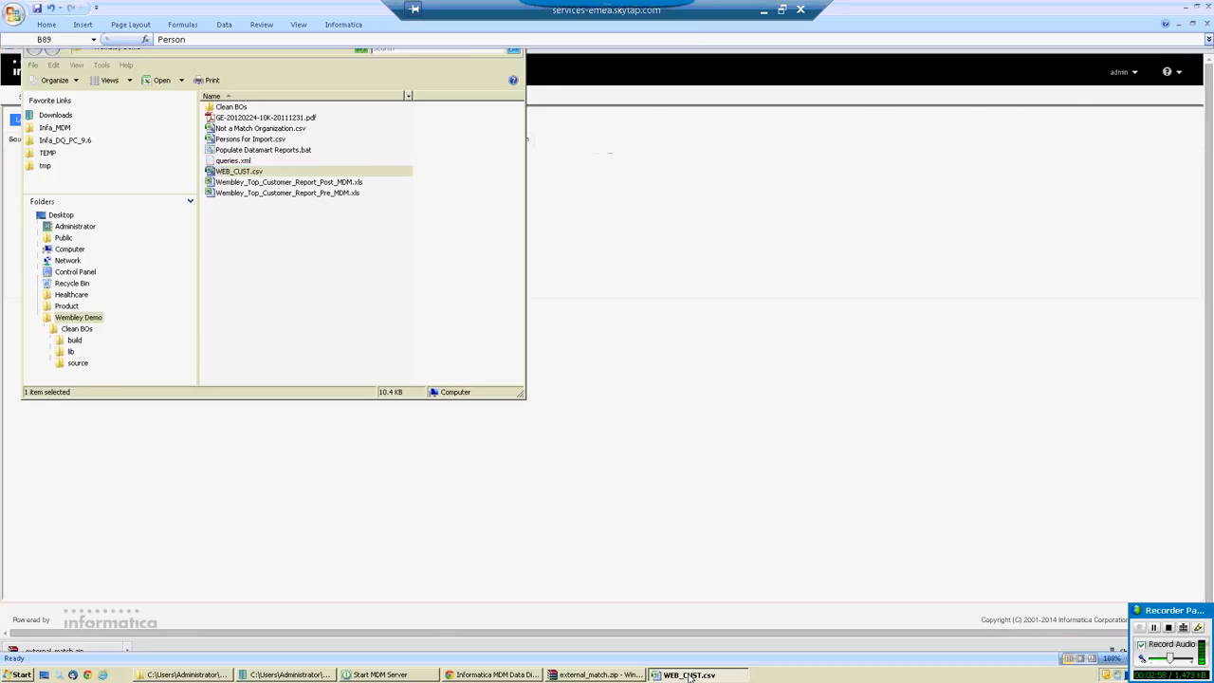
Examine the customer types in WEB_CUST.csv, from the Person records down to the Organization records at the end of the sheet.
left_click(112, 92)
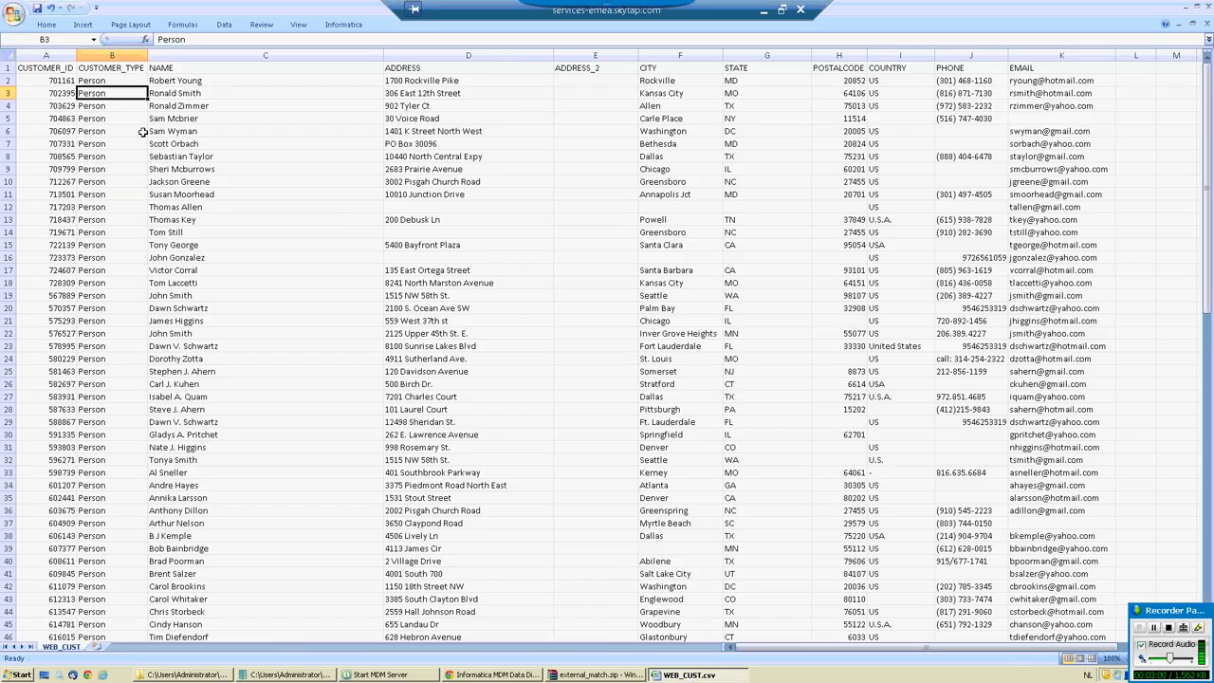
scroll(152, 180, "down", 11)
scroll(152, 181, "down", 14)
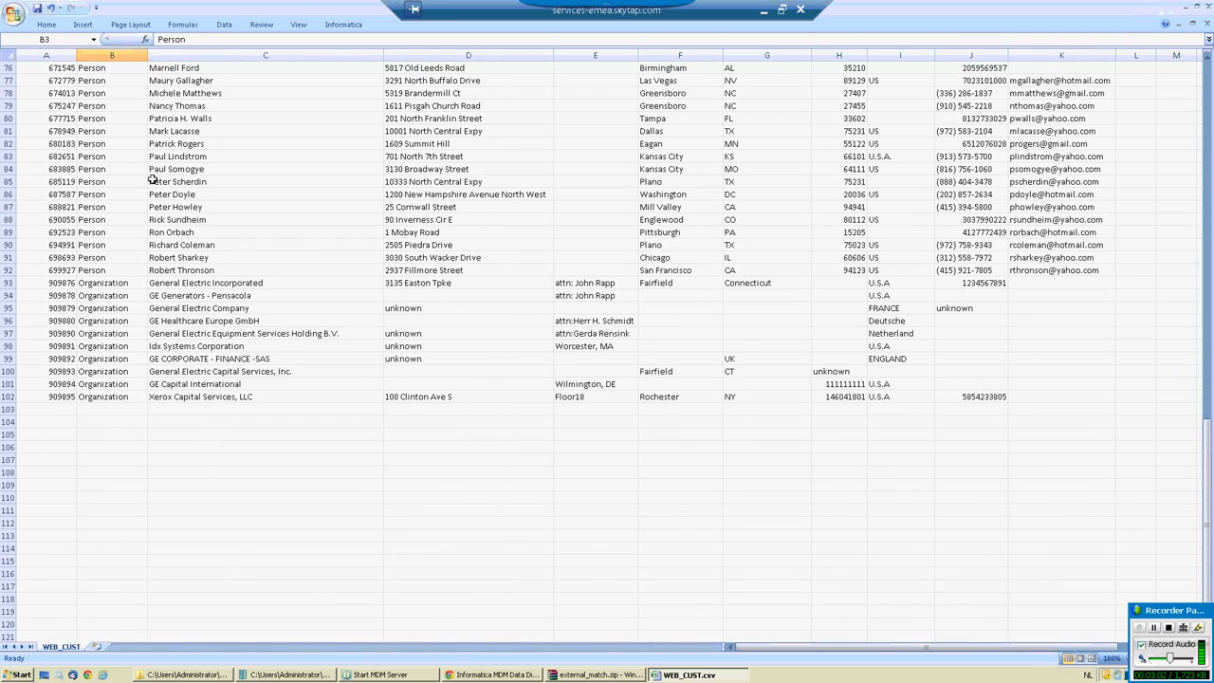
left_click(114, 282)
left_click_drag(115, 283, 128, 396)
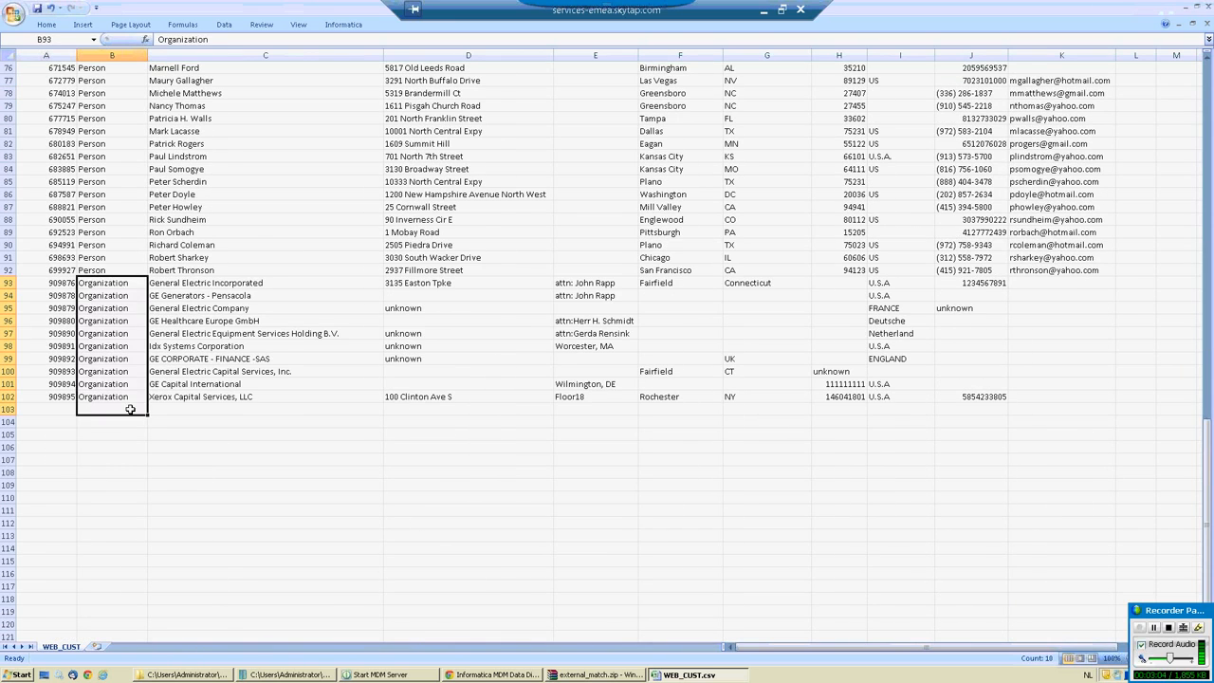
left_click(120, 385)
scroll(296, 320, "up", 1)
scroll(295, 320, "up", 20)
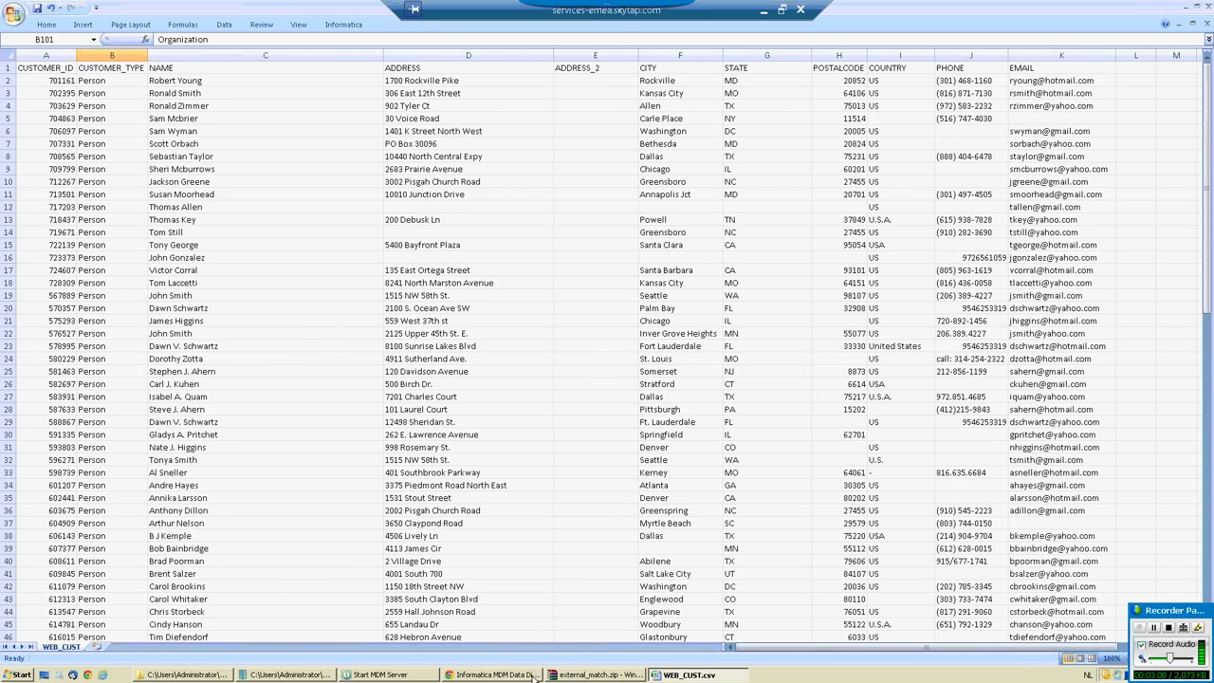
Switch back to Informatica MDM Data Director in Chrome and upload WEB_CUST.csv from the Wembley Demo folder for CSV import.
left_click(498, 674)
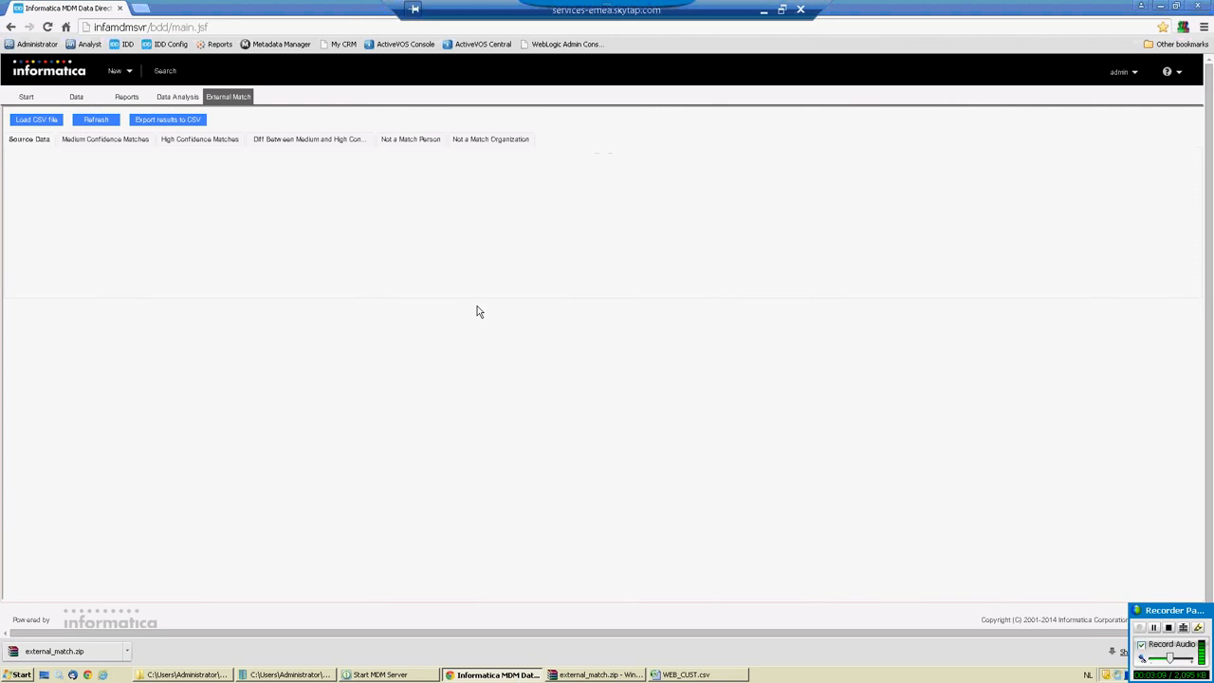
left_click(35, 121)
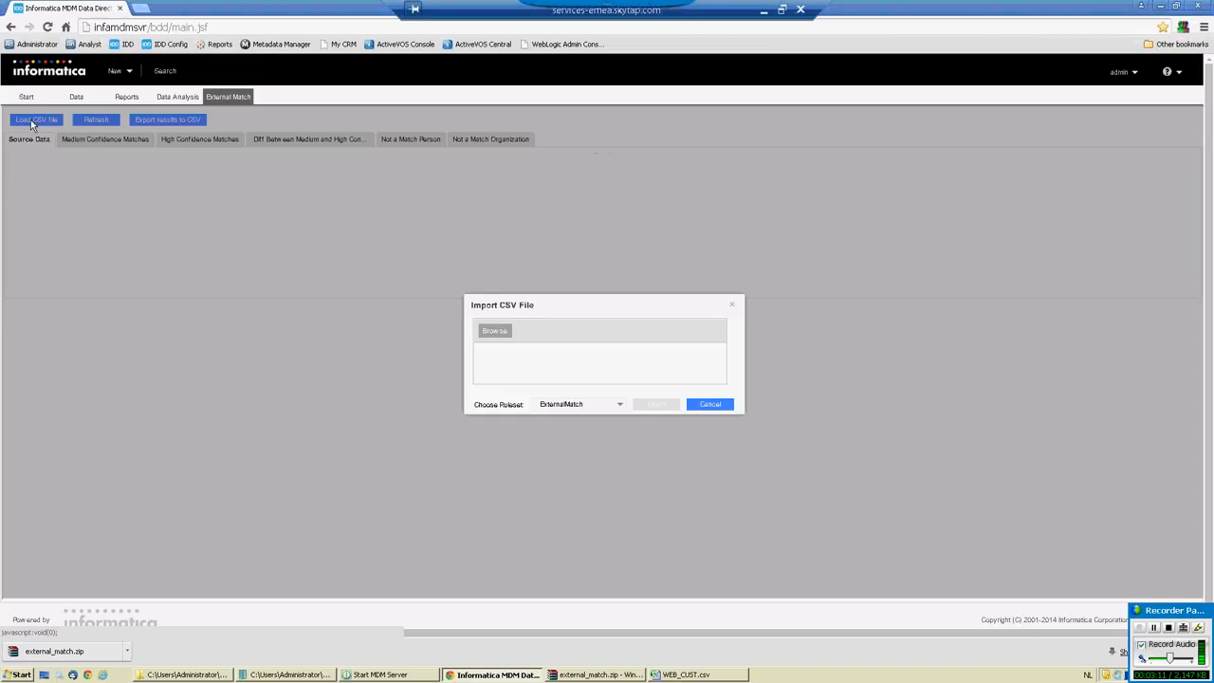
left_click(496, 334)
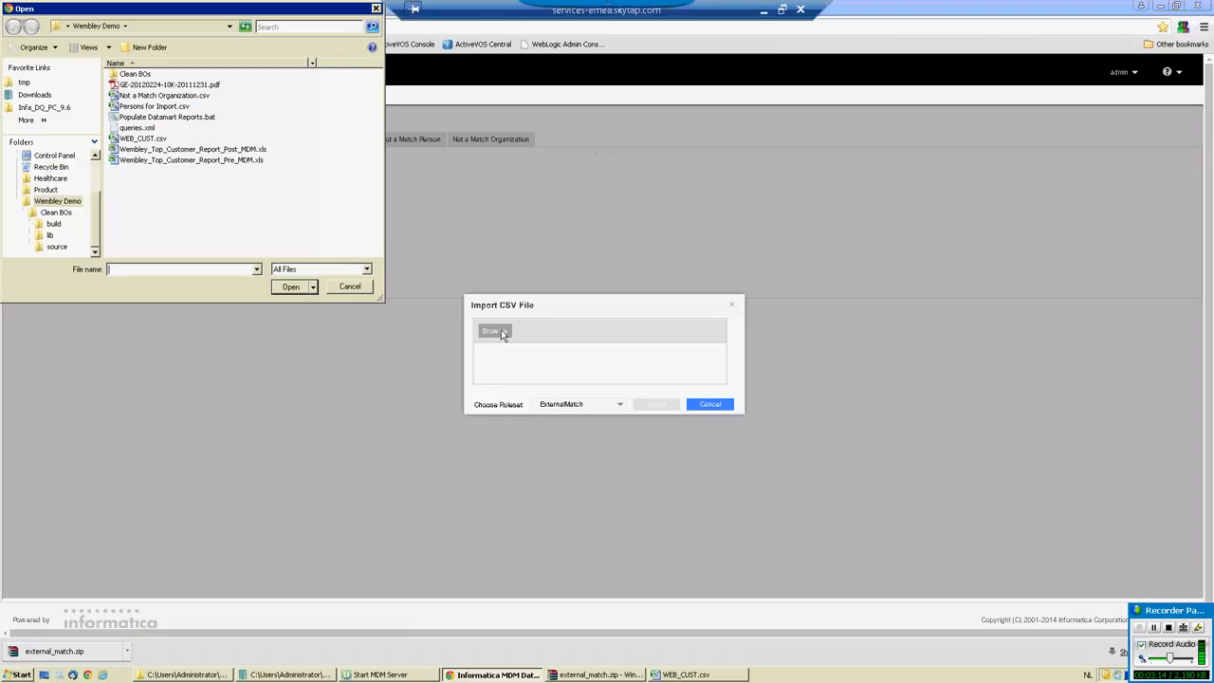
left_click(144, 139)
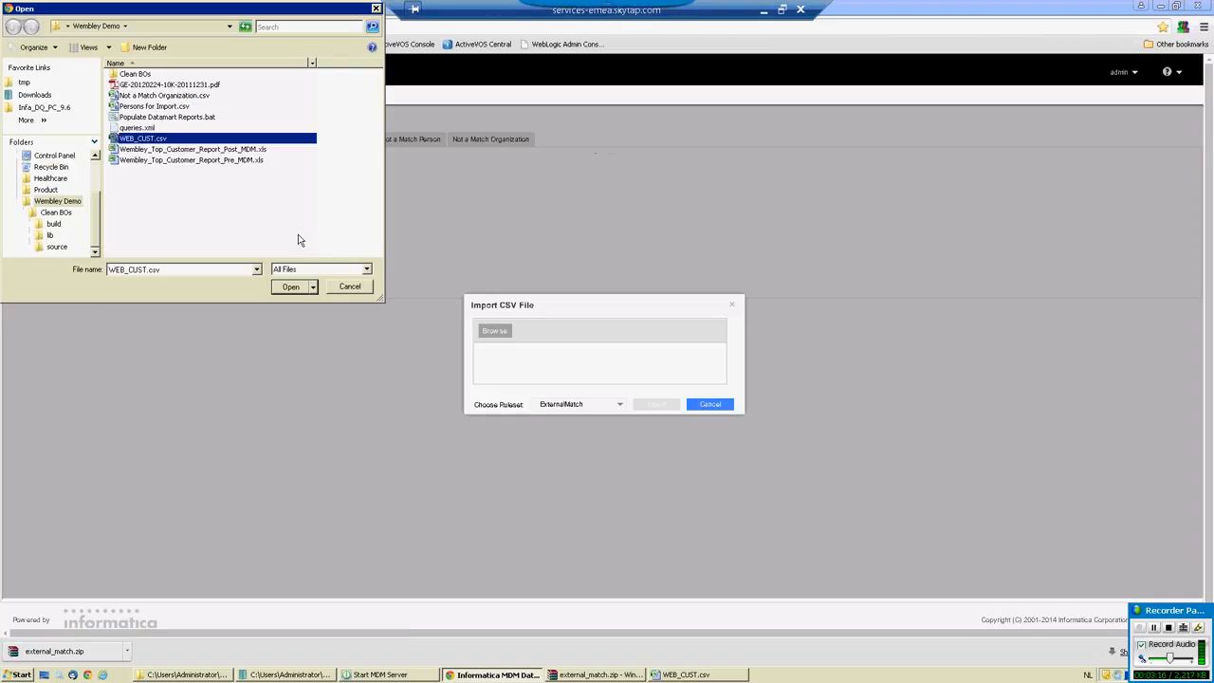
left_click(291, 286)
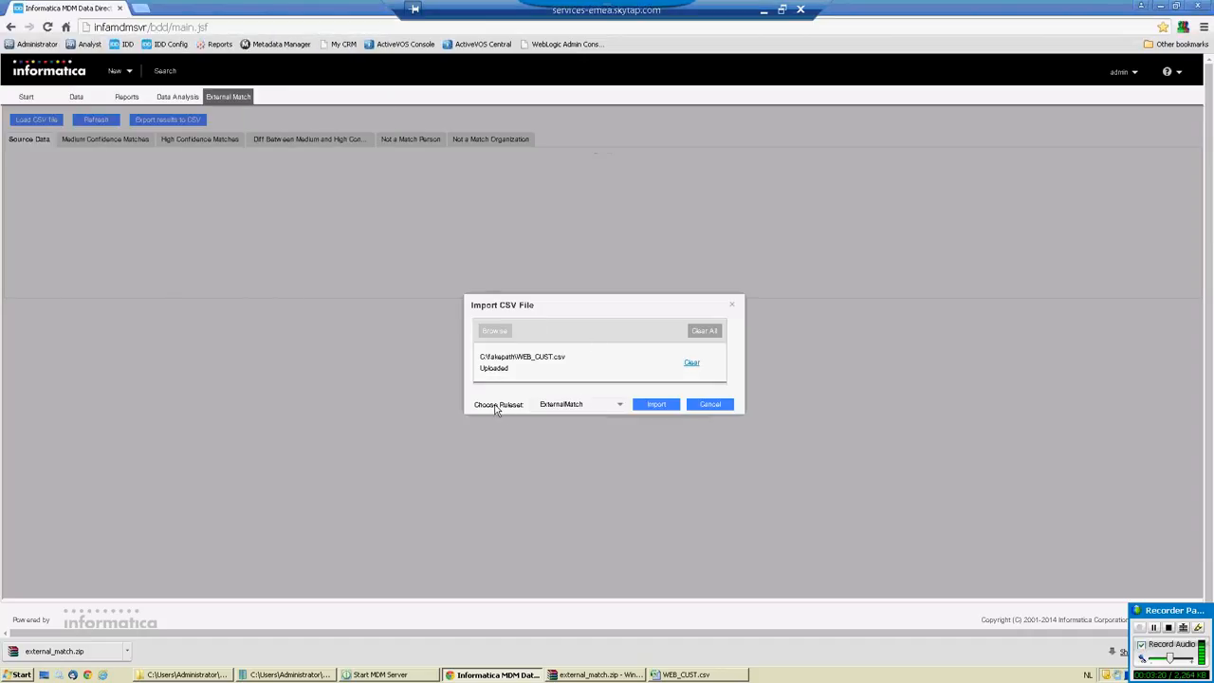
Choose the ExternalMatch ruleset, import the uploaded file and dismiss the completion message.
left_click(619, 405)
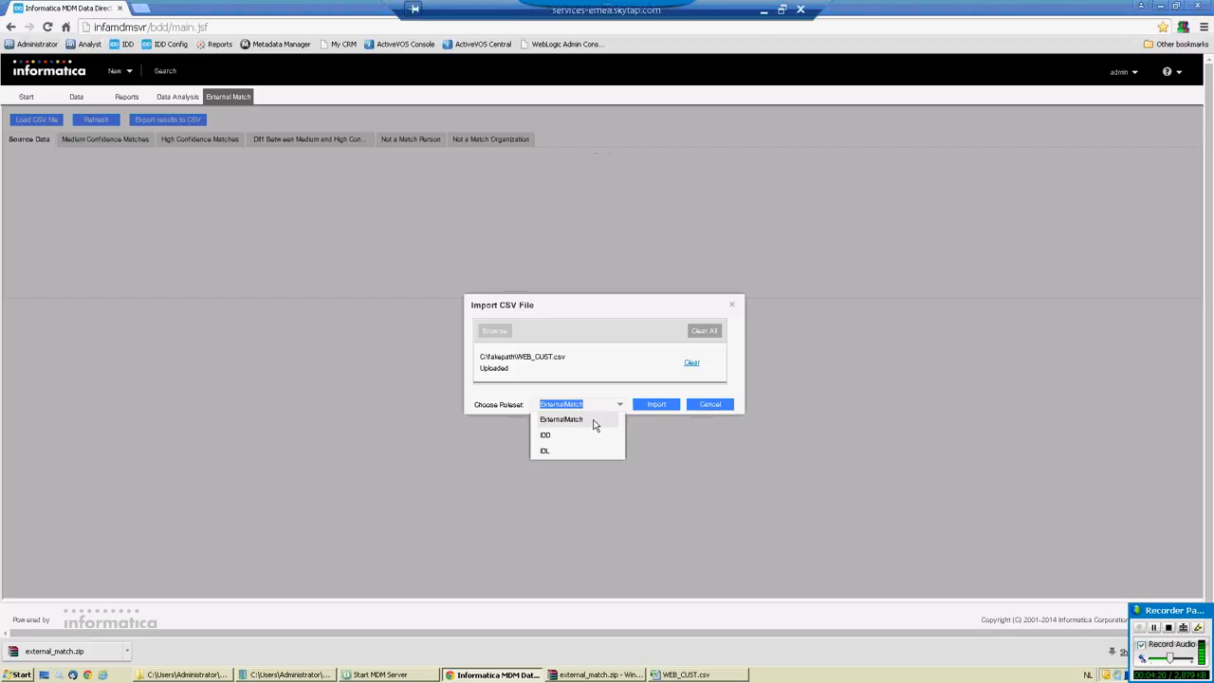
left_click(595, 420)
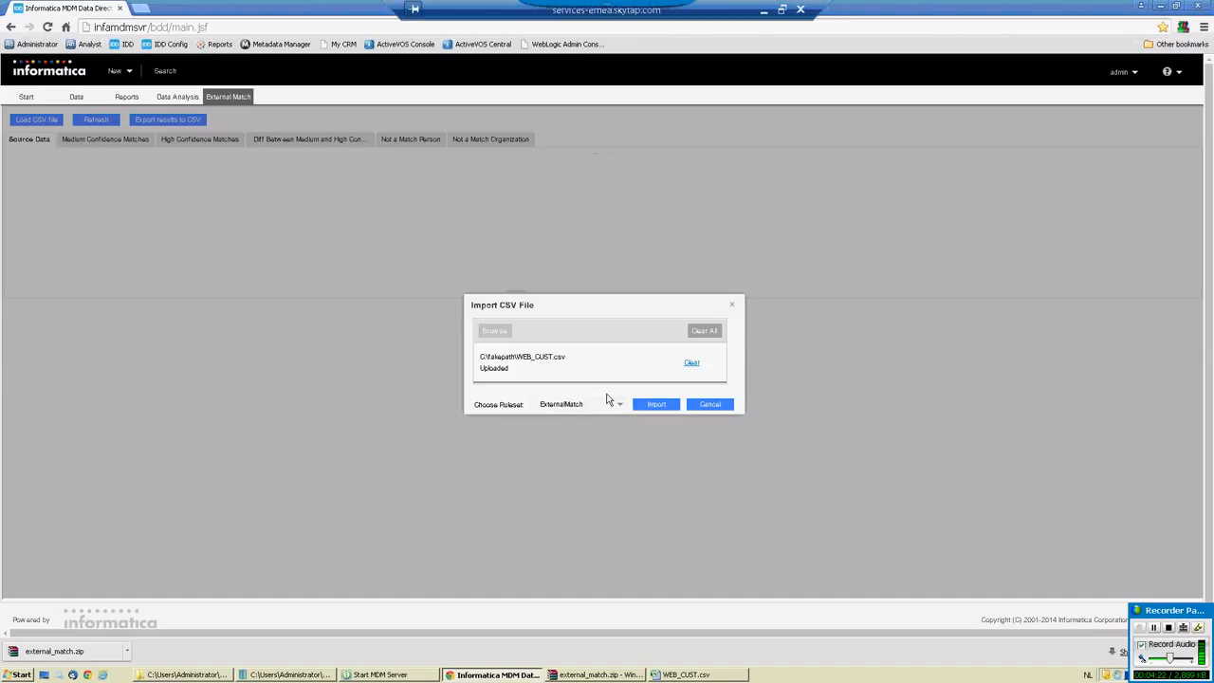
left_click(658, 406)
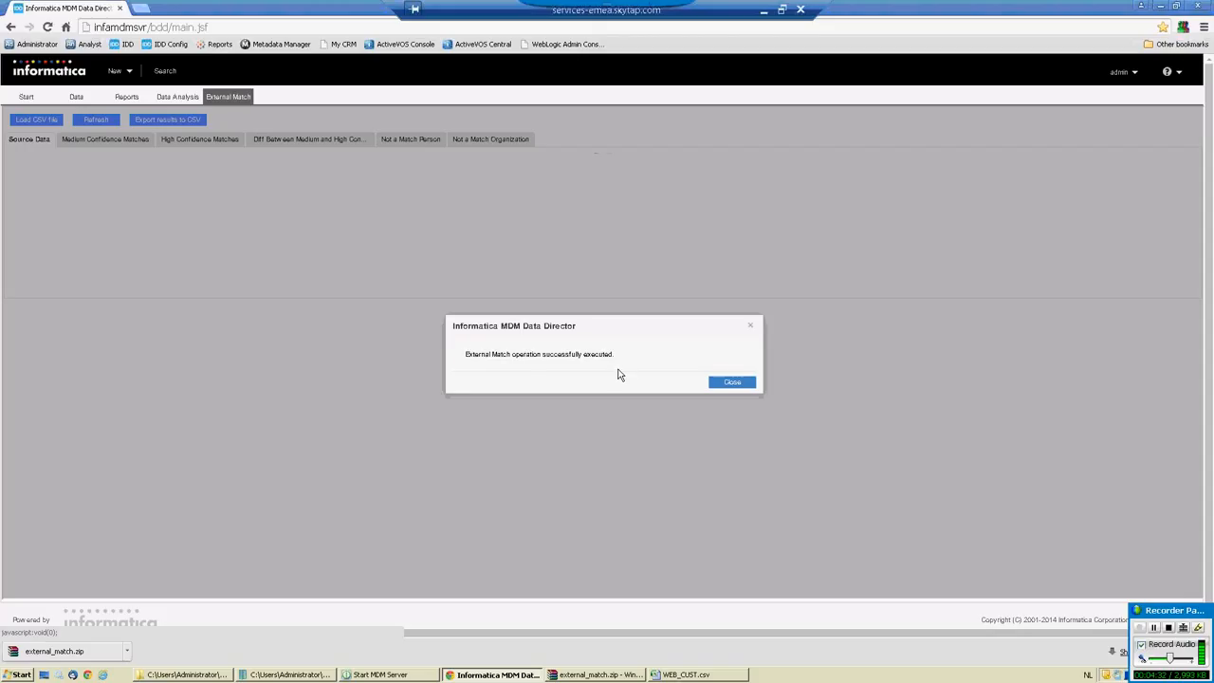
left_click(733, 383)
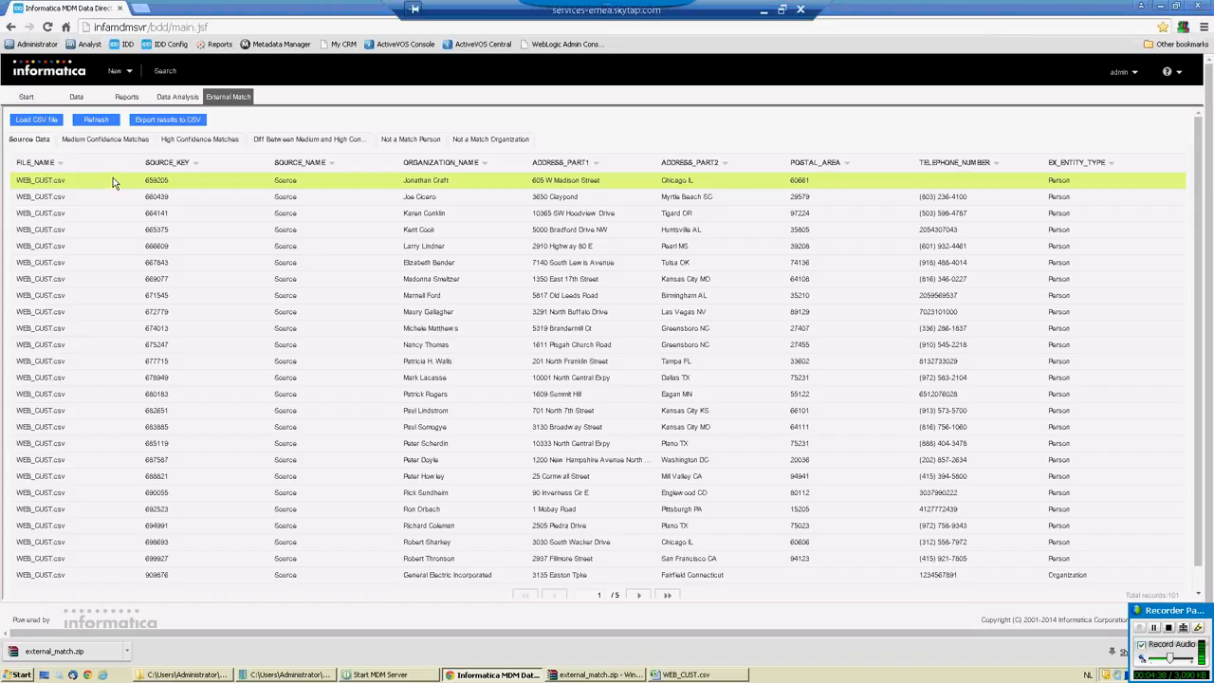
Examine the imported source data by paging through the records, and return to the first page.
left_click_drag(9, 140, 48, 140)
left_click(41, 139)
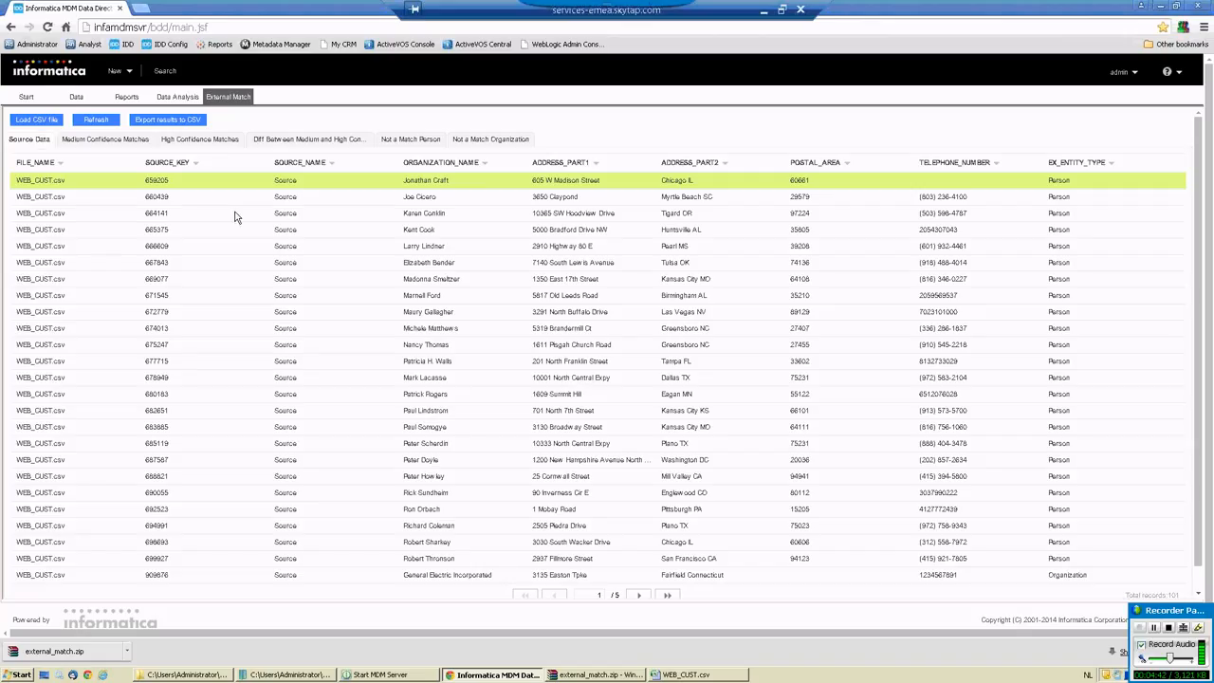
scroll(234, 216, "down", 2)
scroll(588, 426, "up", 1)
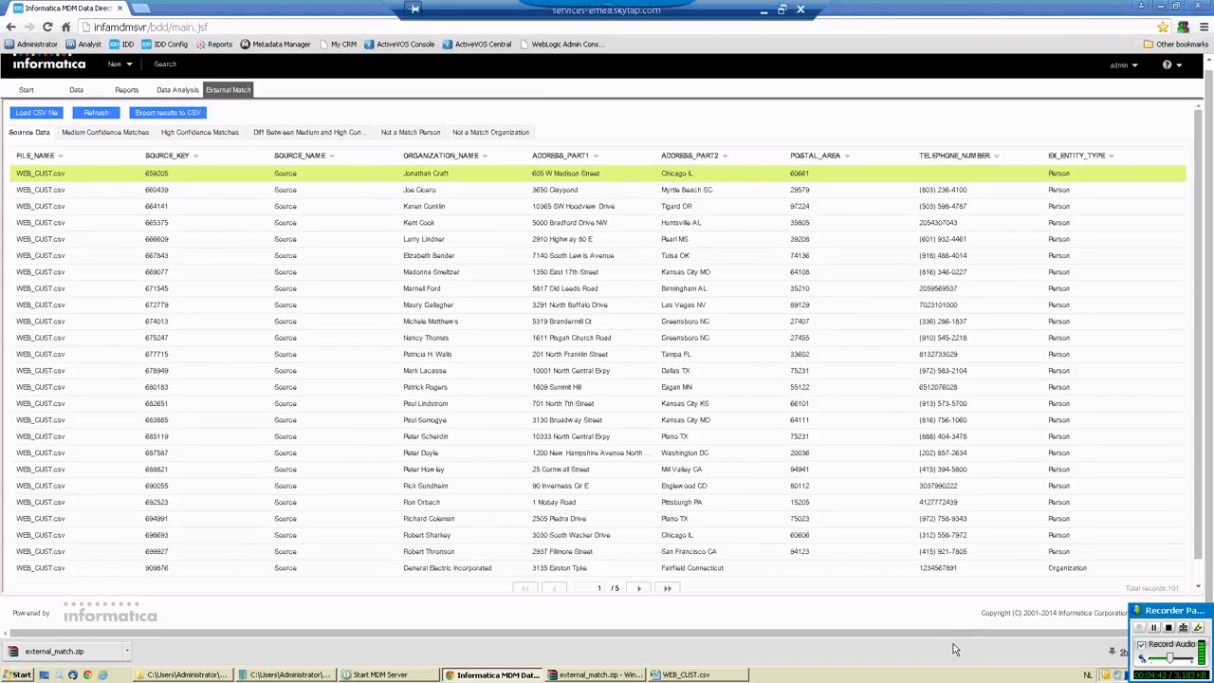
left_click(642, 589)
left_click(642, 589)
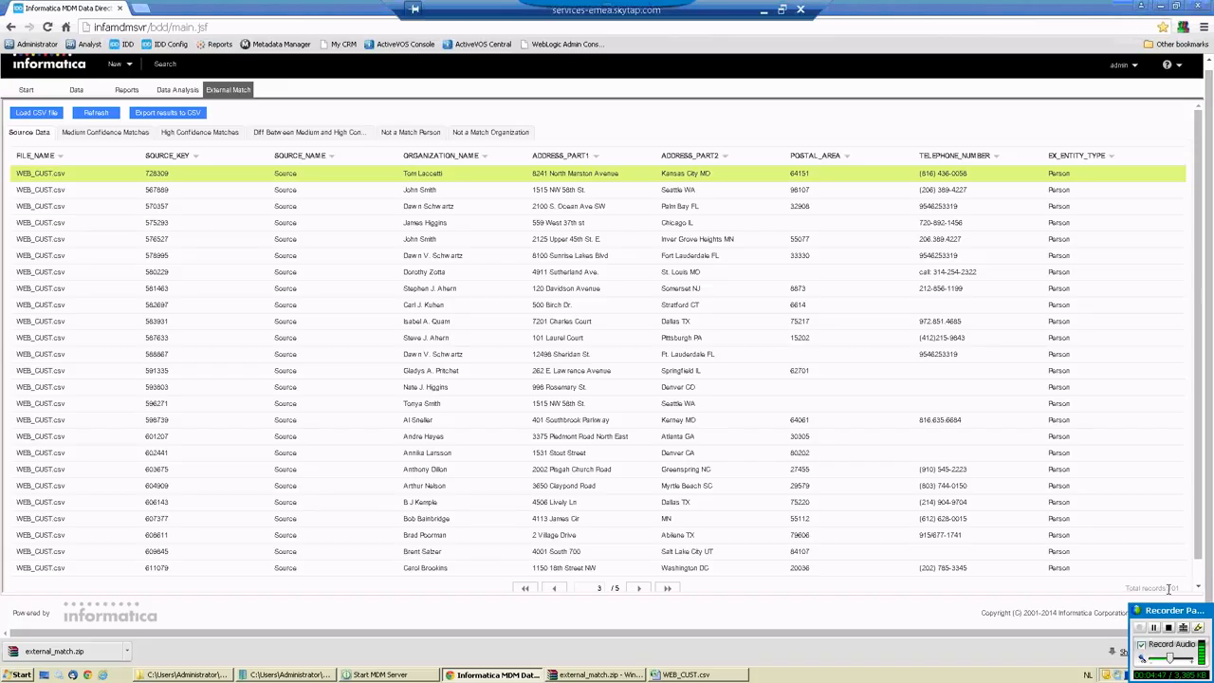
left_click(639, 588)
left_click(527, 589)
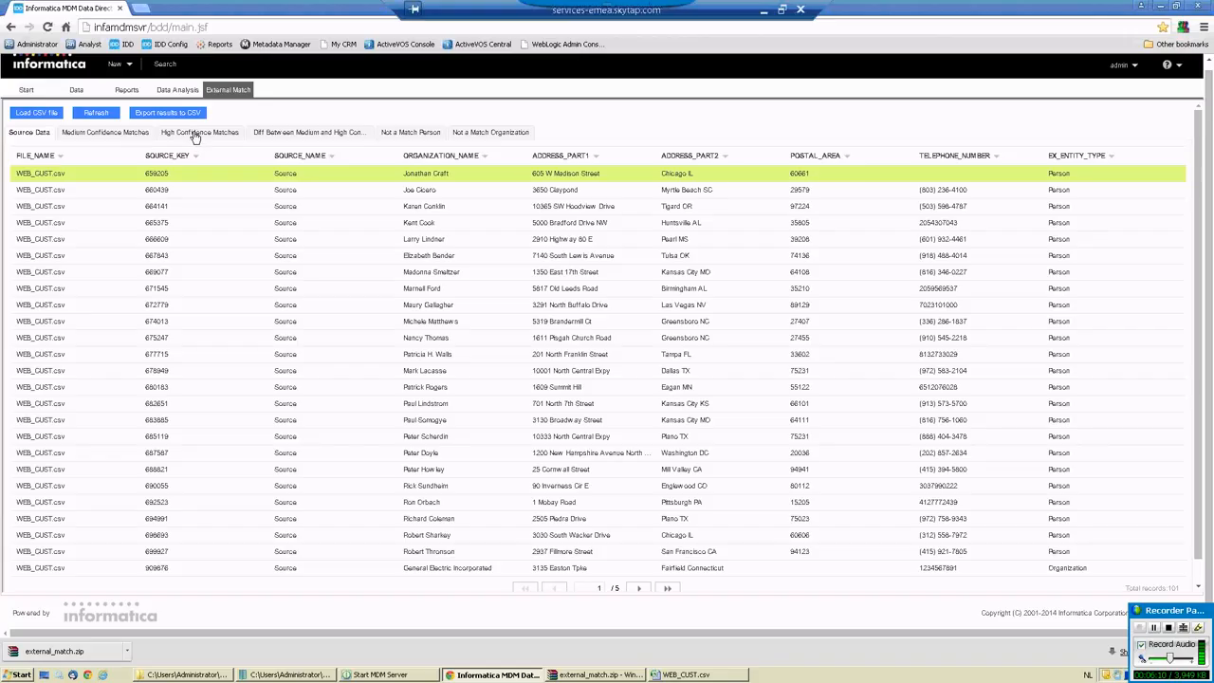
Review the medium confidence, high confidence, medium-high difference, non-matching person and non-matching organization results in turn.
left_click(110, 133)
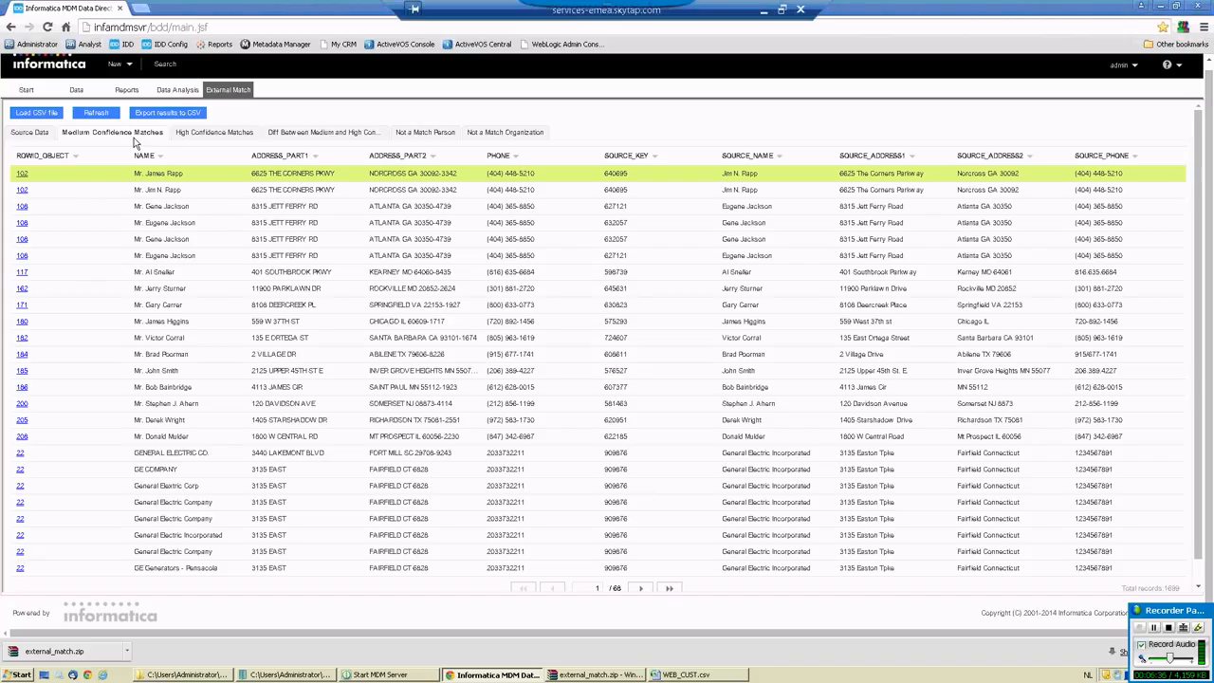
left_click(213, 134)
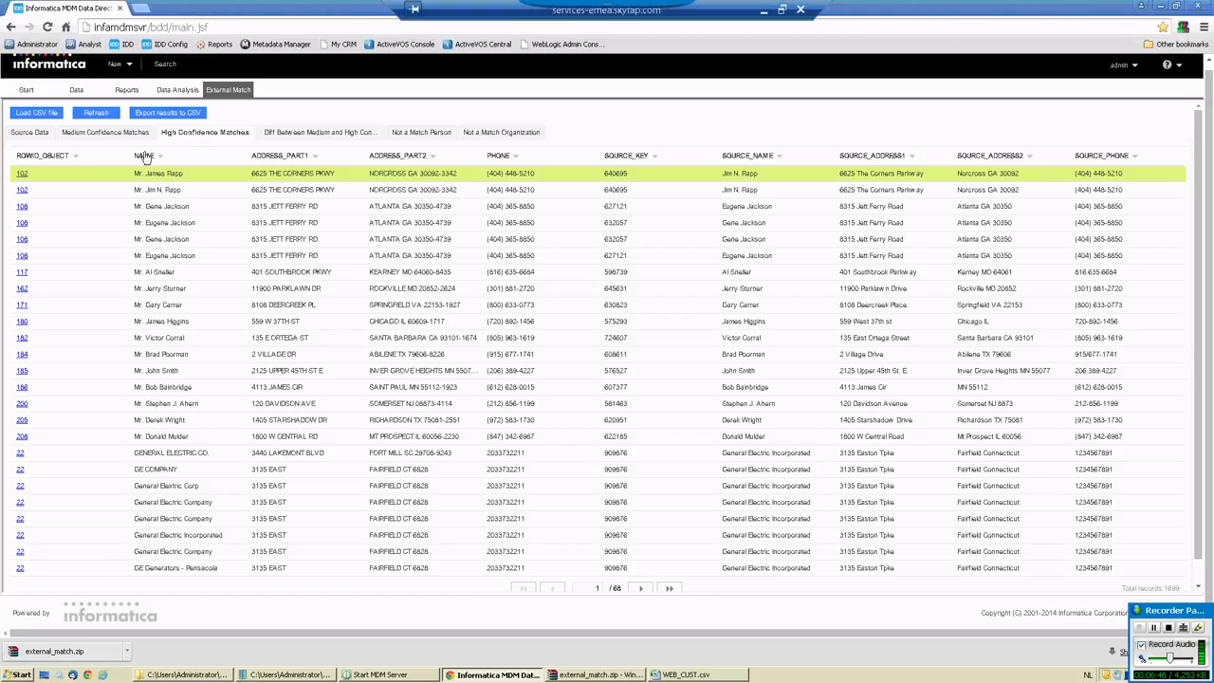
left_click(318, 134)
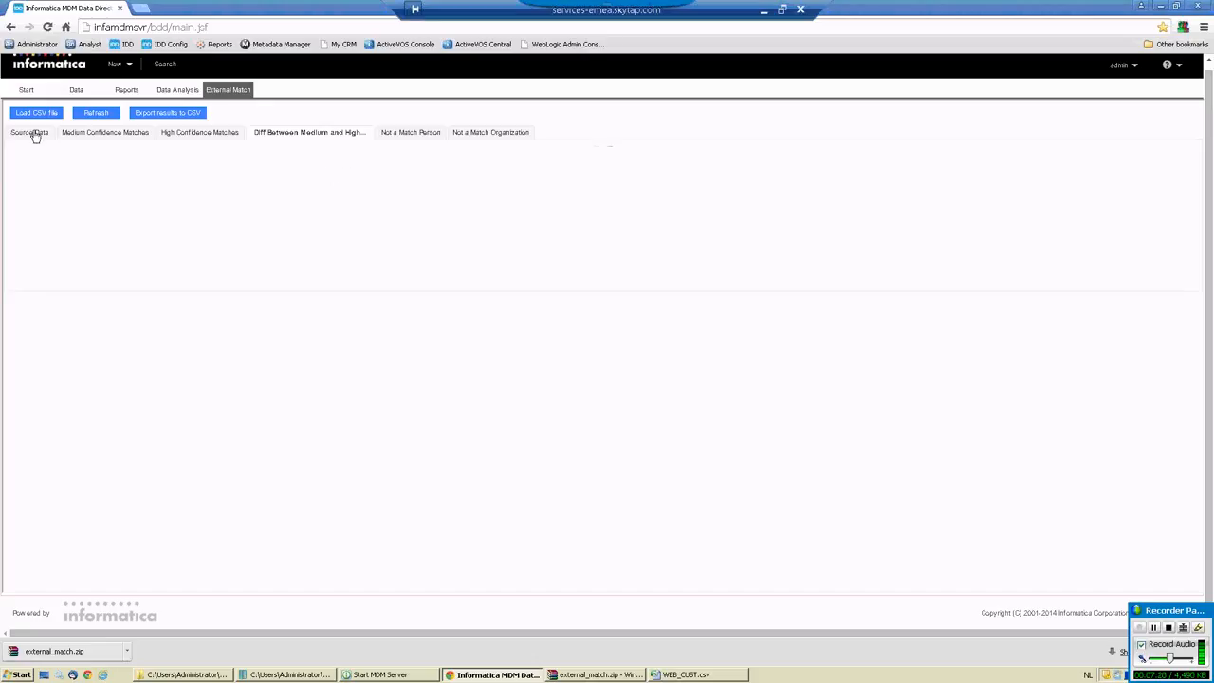
left_click(413, 136)
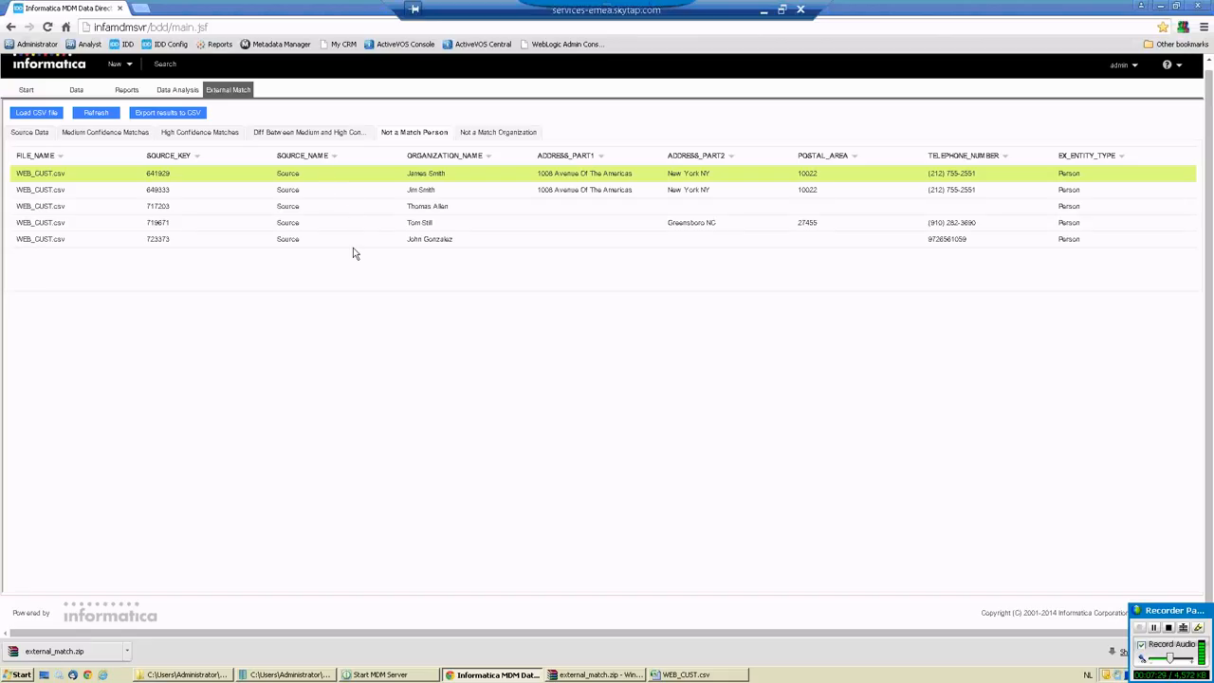
left_click(491, 133)
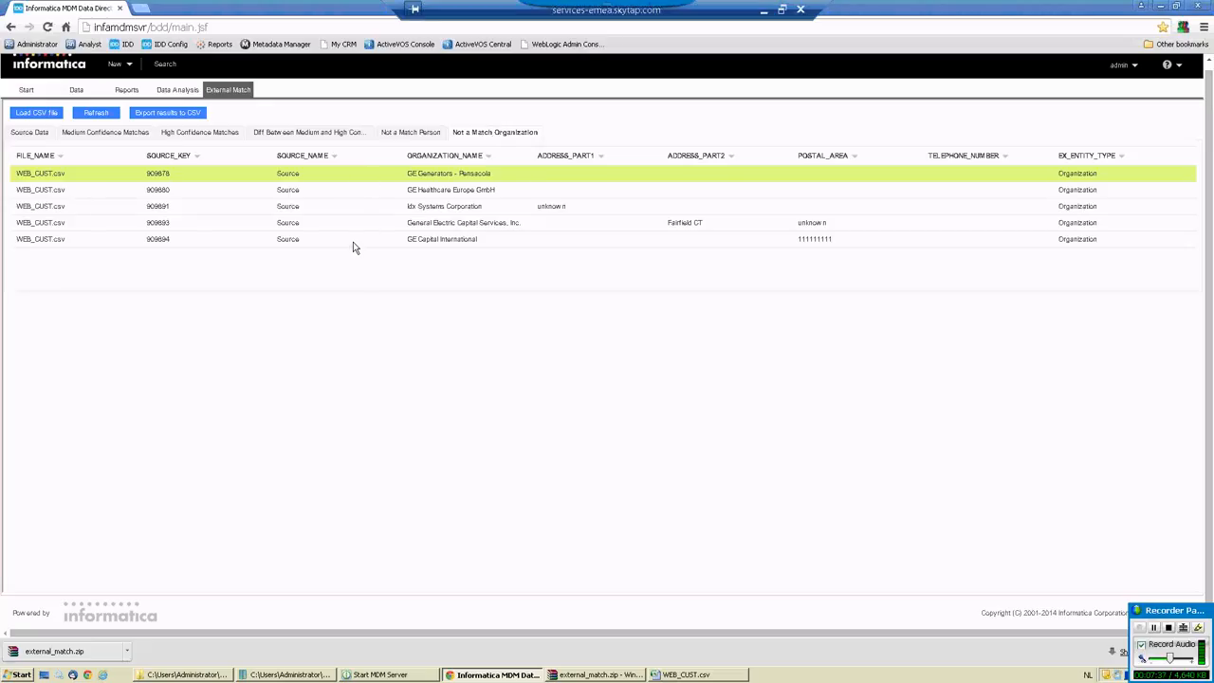
Export the match results to CSV and open the downloaded external_match (1).zip from its folder in WinRAR, dismissing the license reminder.
left_click(163, 115)
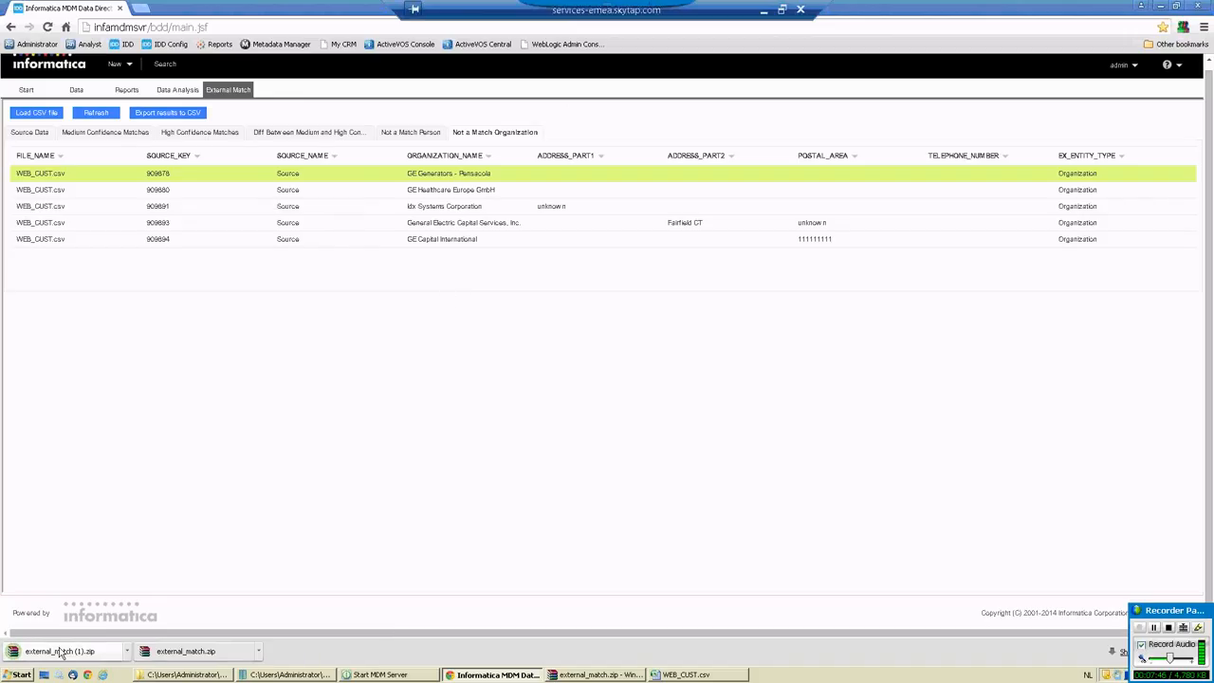
left_click(126, 651)
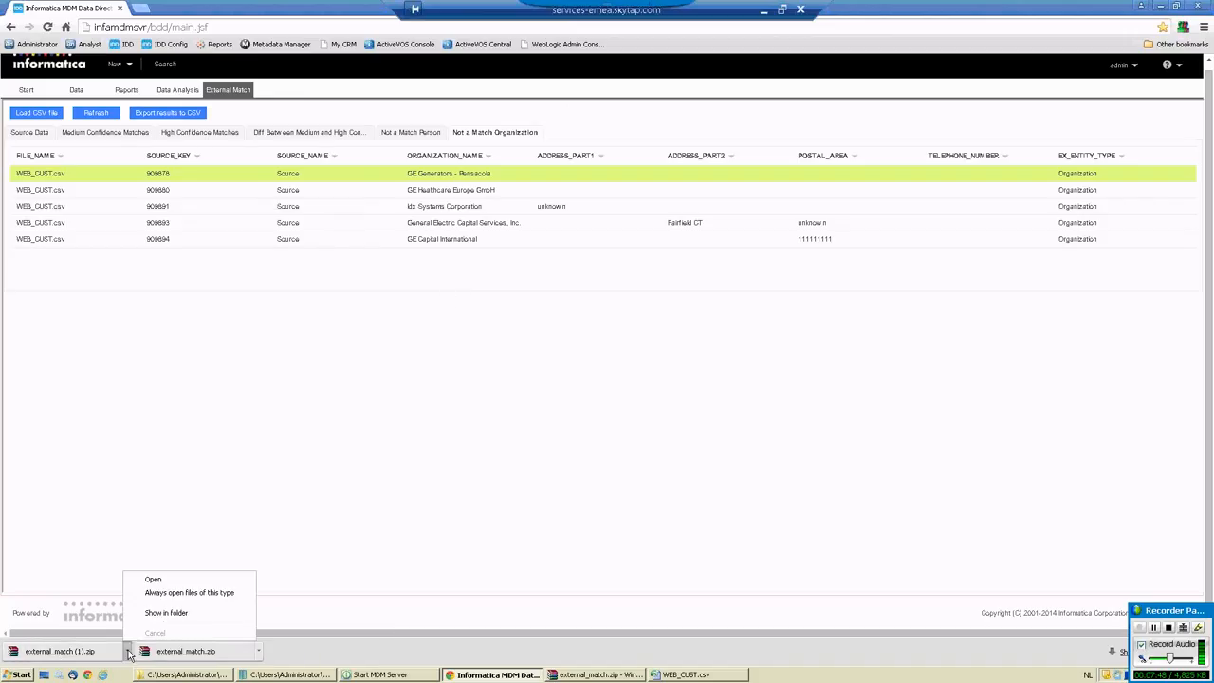
left_click(169, 618)
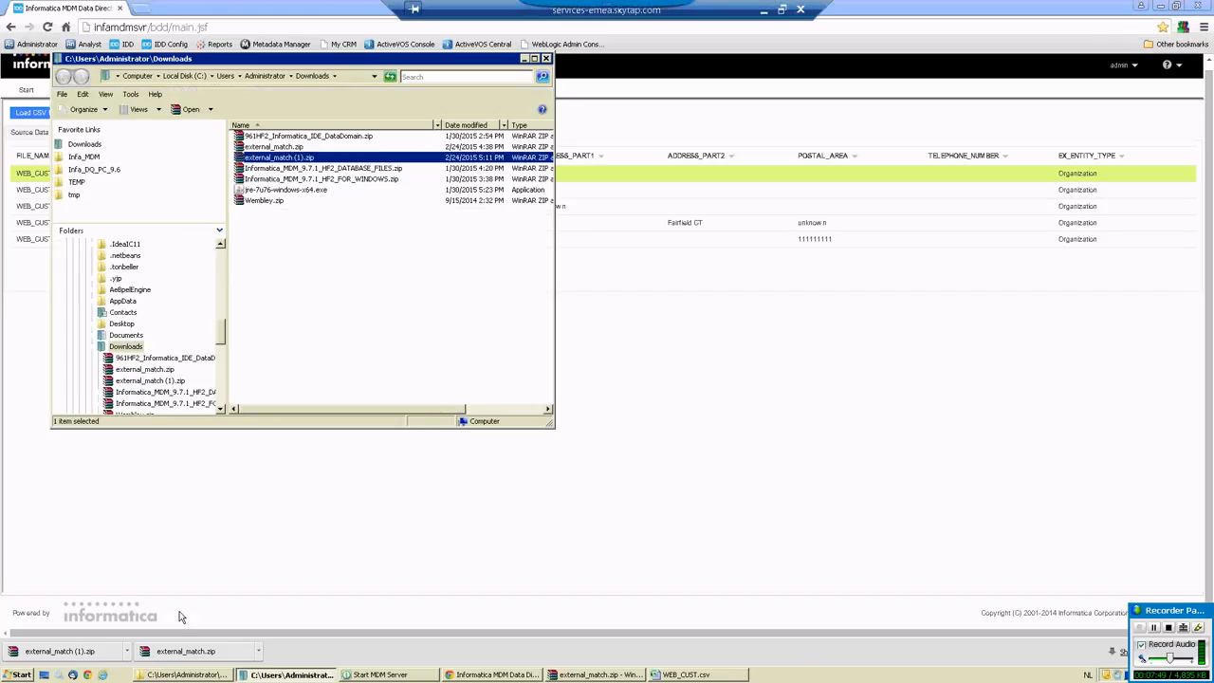
double_click(288, 160)
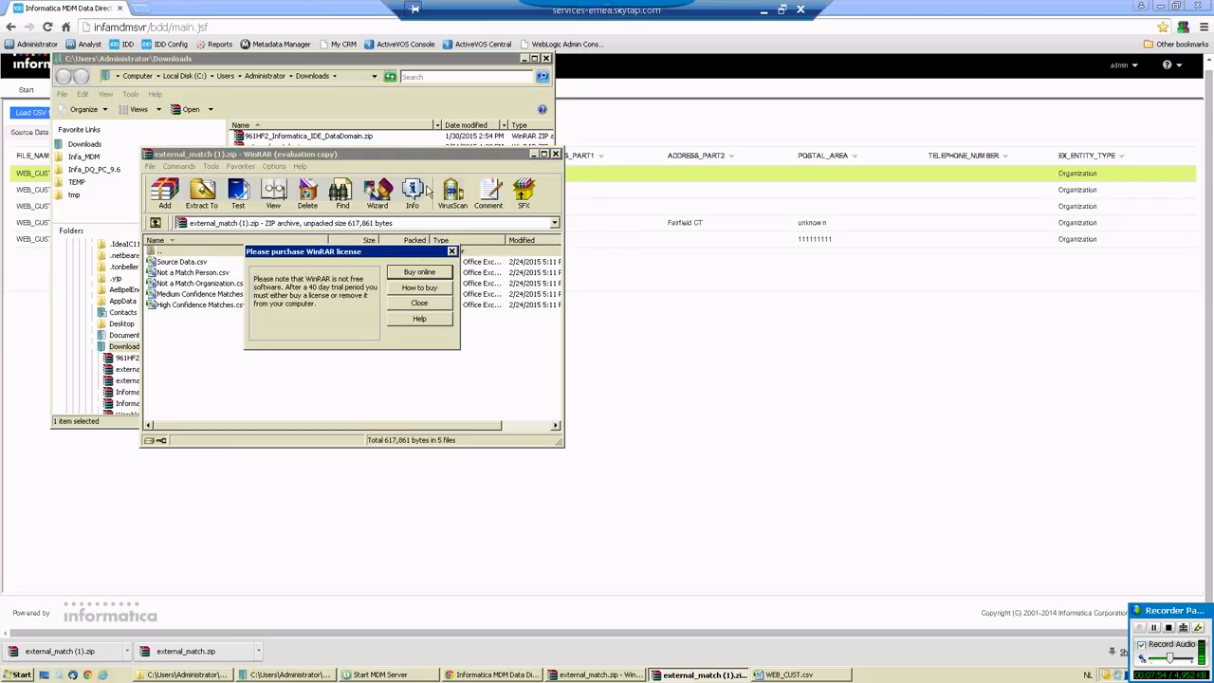
left_click(418, 304)
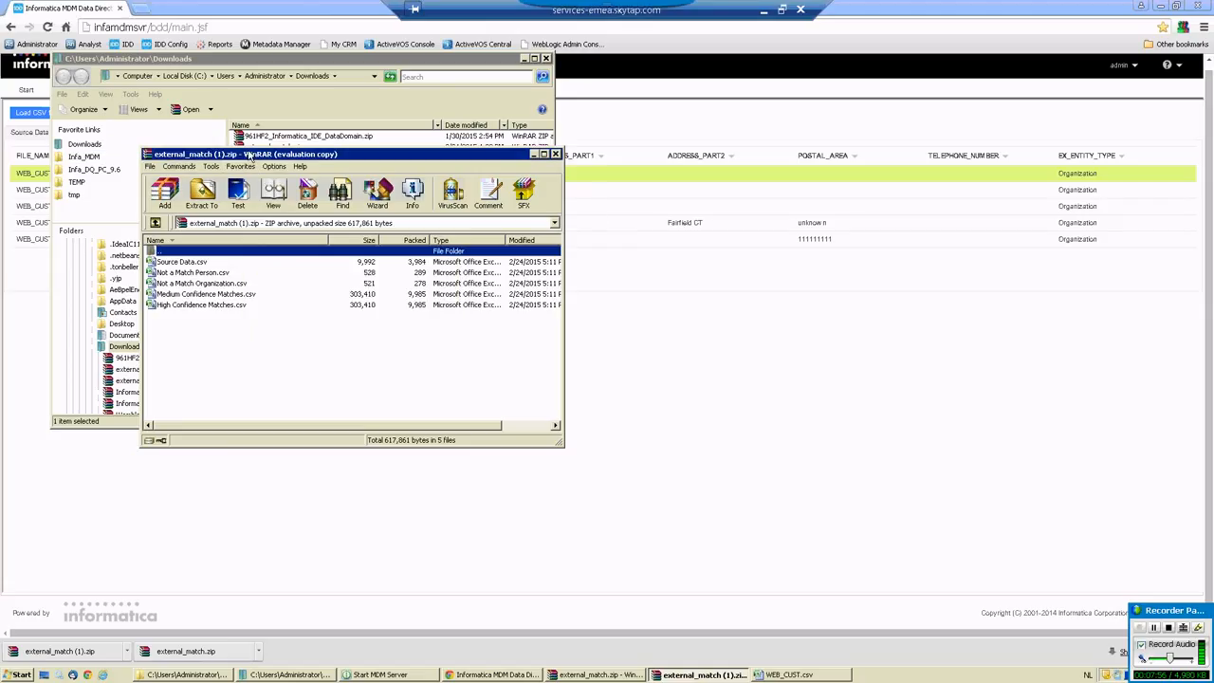
Move the archive window aside and minimize the Downloads folder window.
left_click(495, 201)
left_click_drag(495, 201, 740, 210)
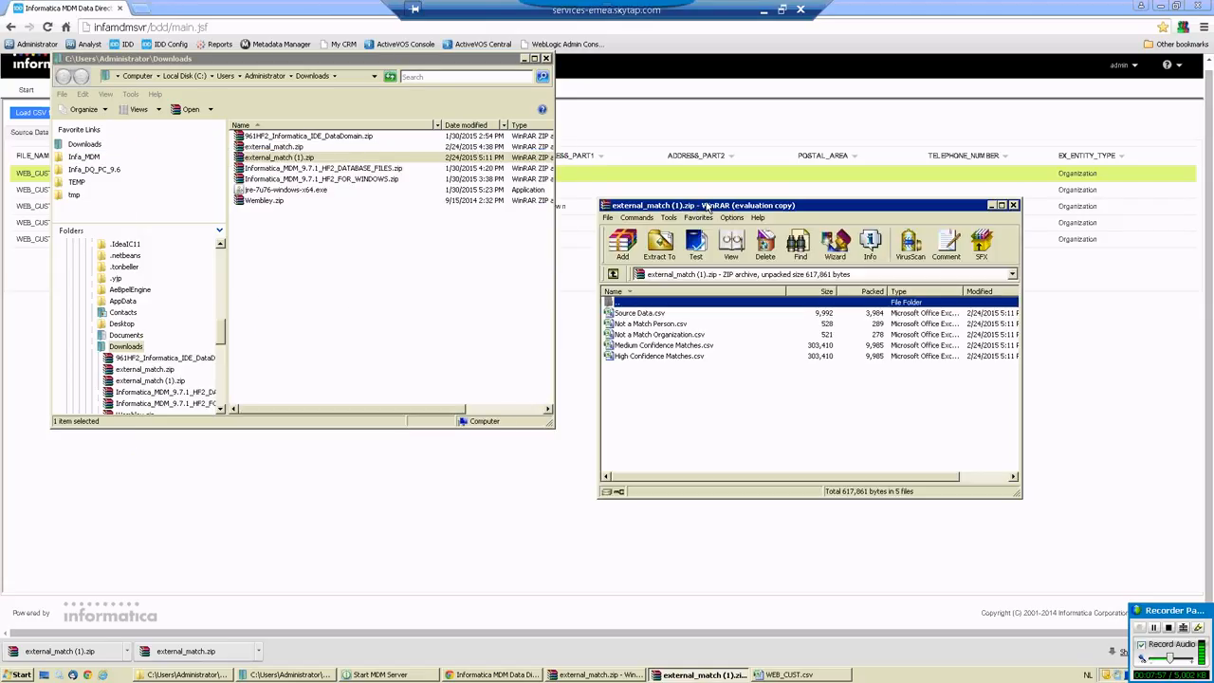
left_click(521, 59)
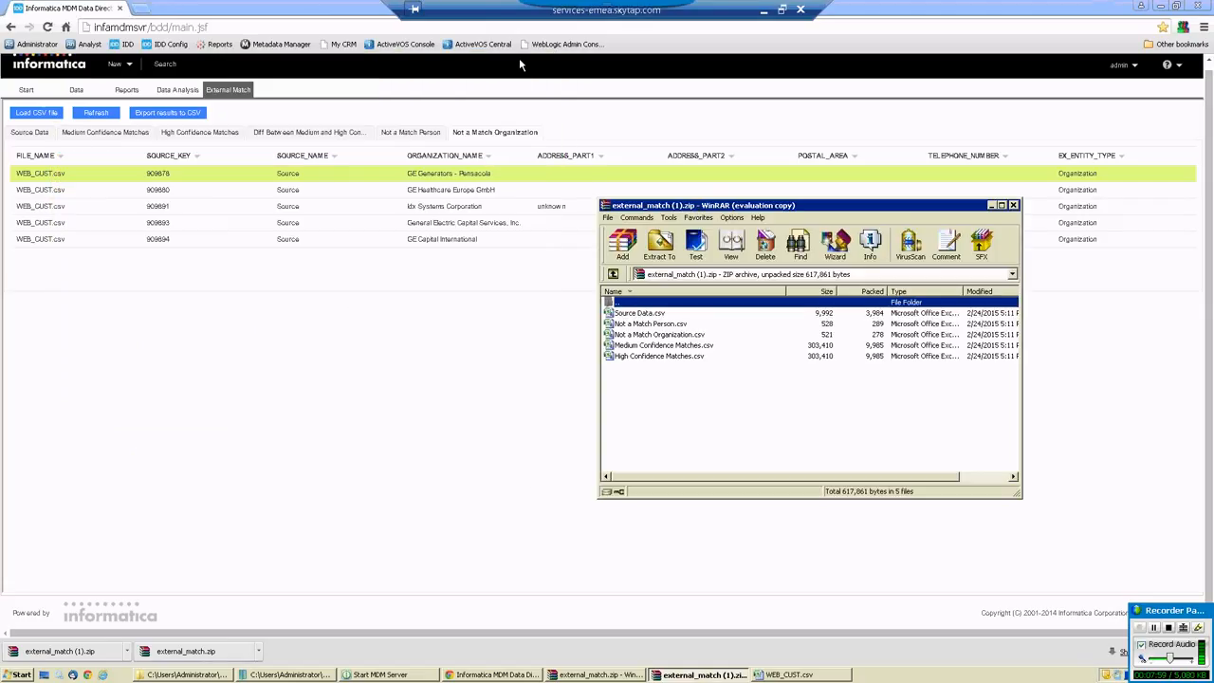
Look through the source data, non-match, medium confidence and high confidence CSV files in the external_match (1).zip archive.
left_click(637, 314)
left_click(637, 325)
left_click(638, 335)
left_click(639, 345)
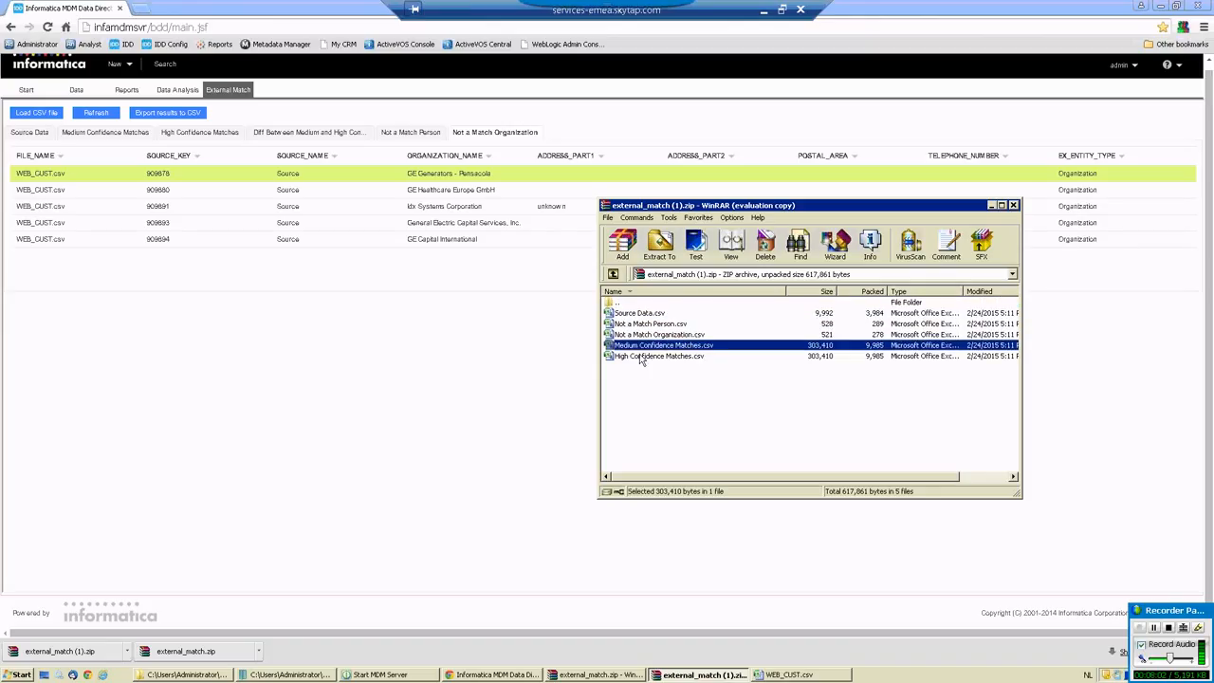
left_click(641, 356)
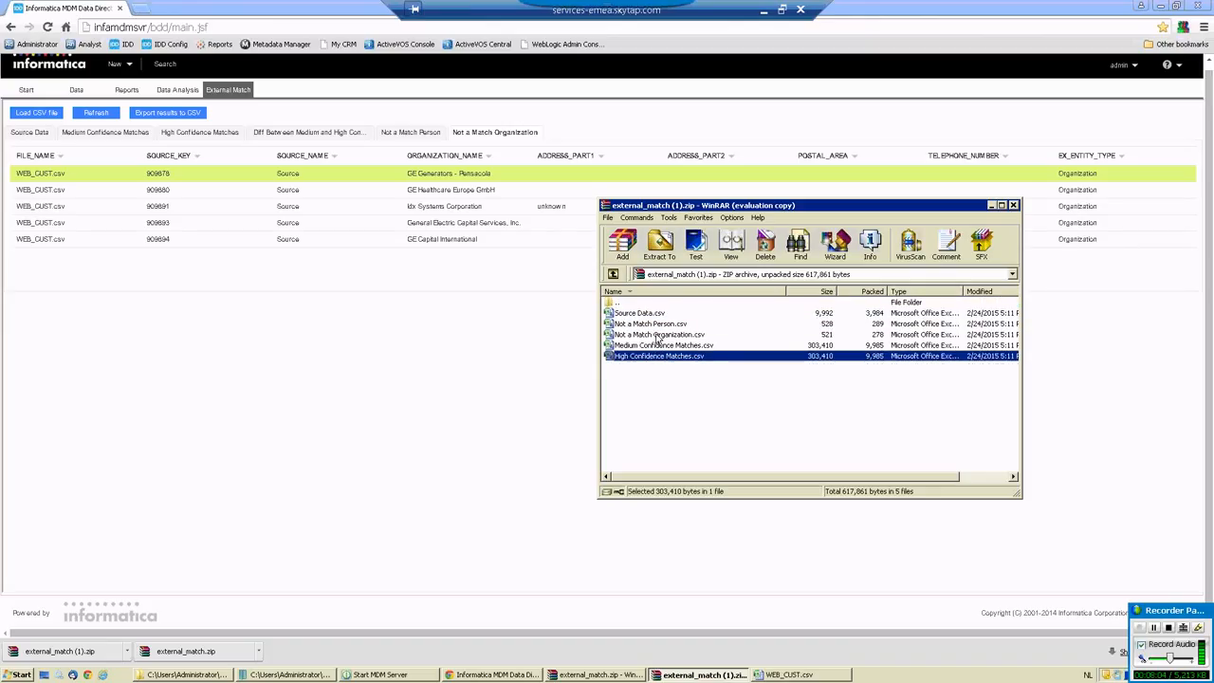
left_click(654, 326)
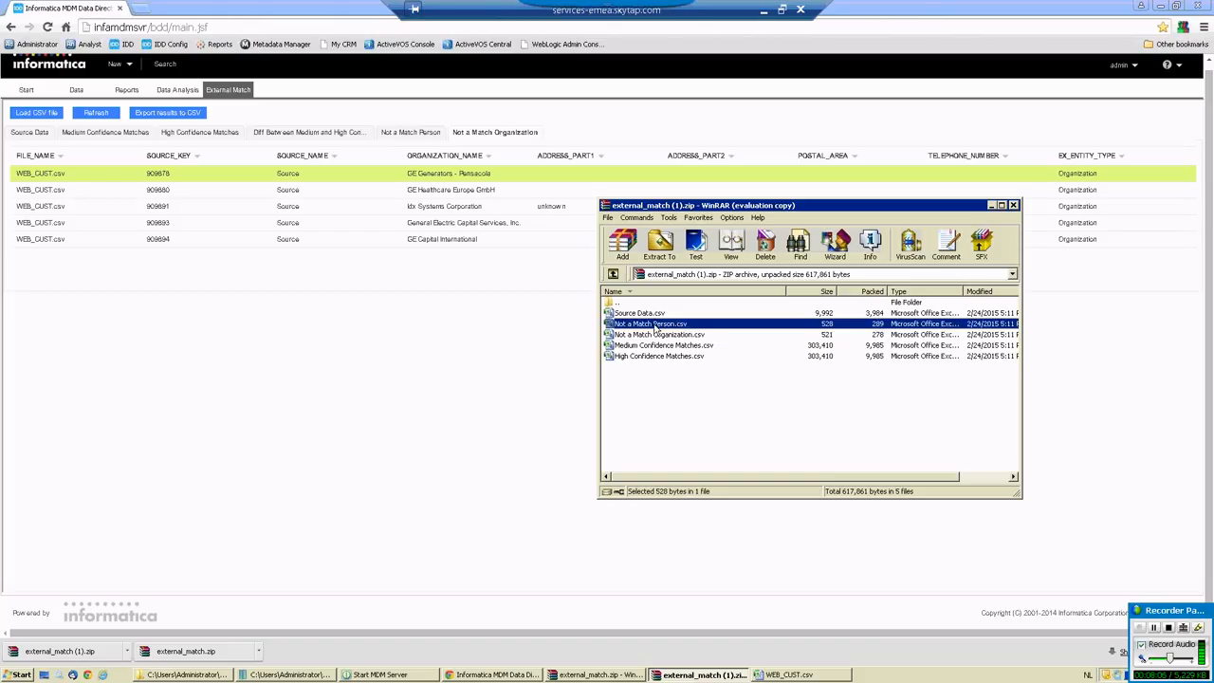
Open Medium Confidence Matches.csv from the archive in Excel and fit all column widths to their contents.
left_click(649, 346)
double_click(652, 347)
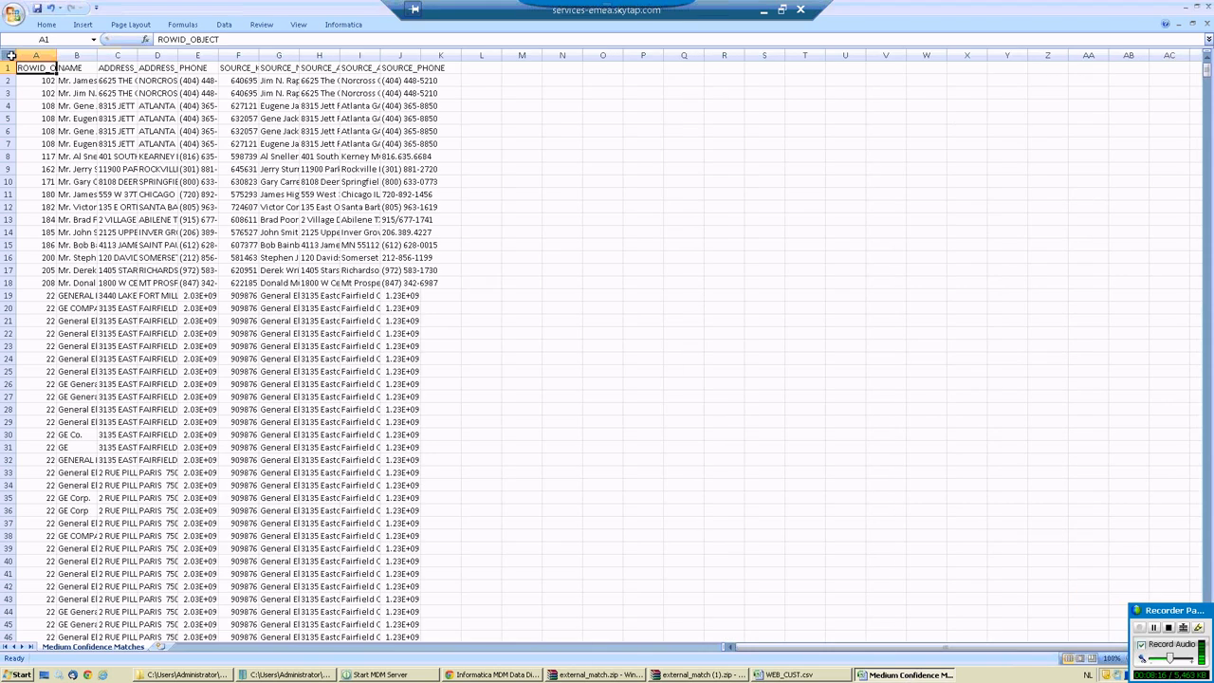
left_click(8, 56)
double_click(57, 55)
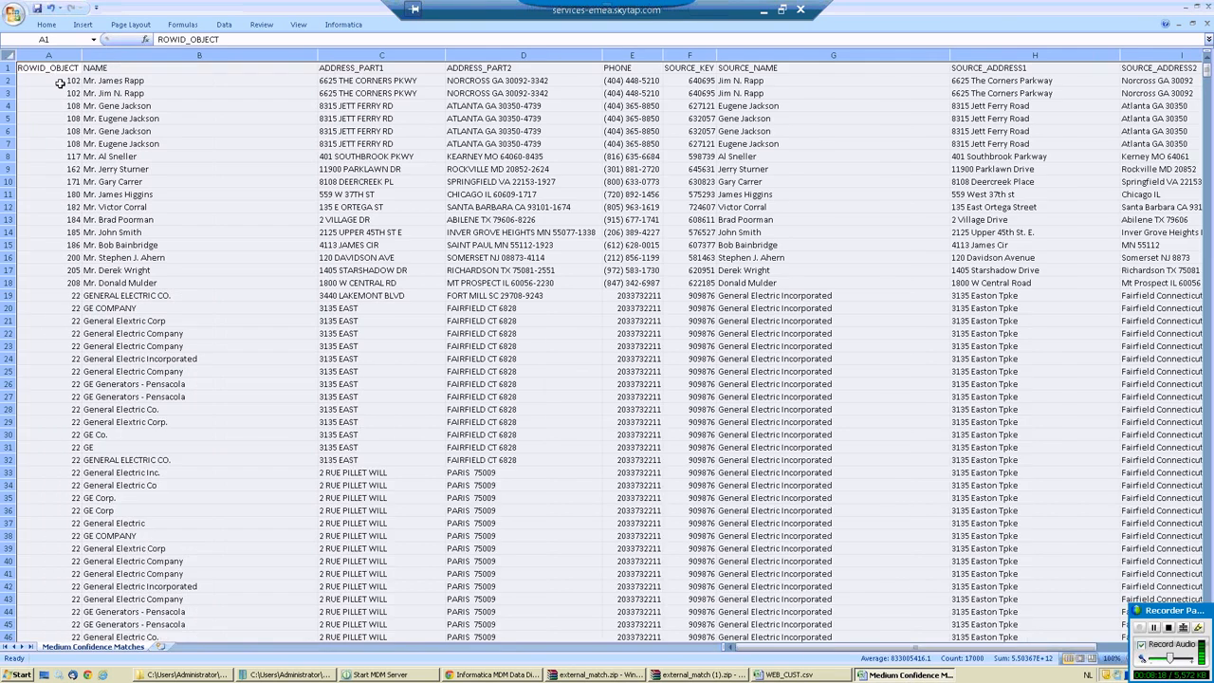
Examine the ROWID_OBJECT values in rows 2 to 19 and the first matched name, and put the spreadsheet out of view.
left_click(52, 83)
left_click_drag(54, 81, 43, 294)
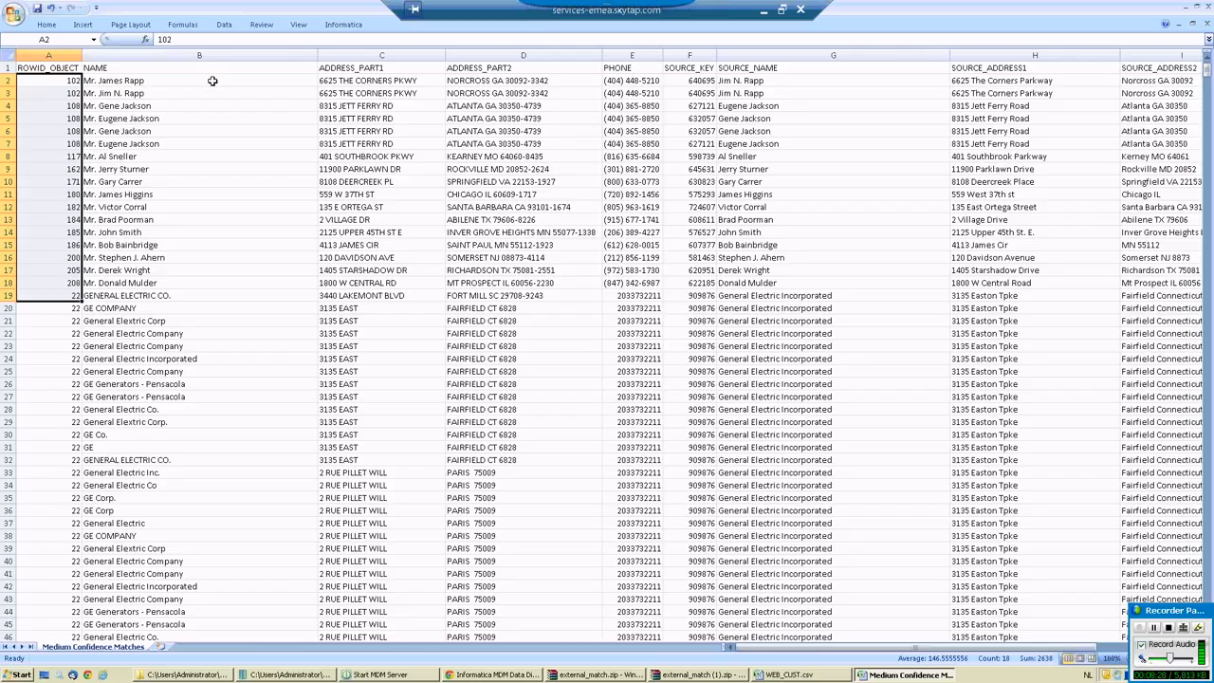
left_click(212, 80)
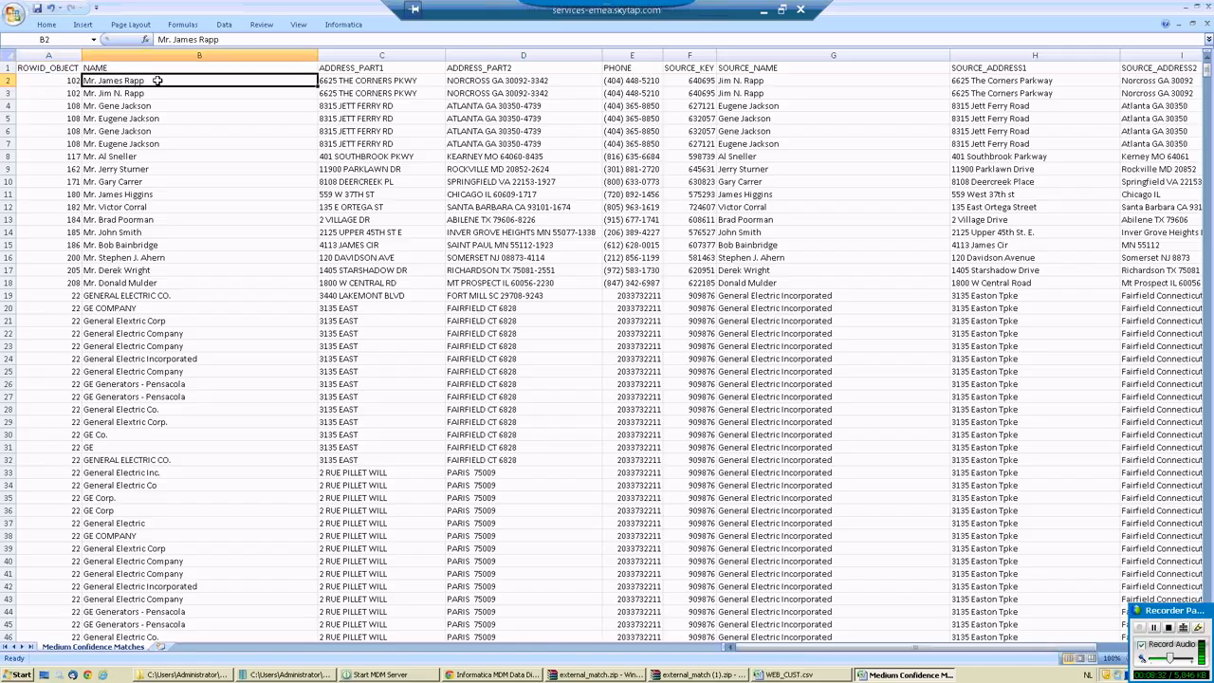
left_click(1185, 6)
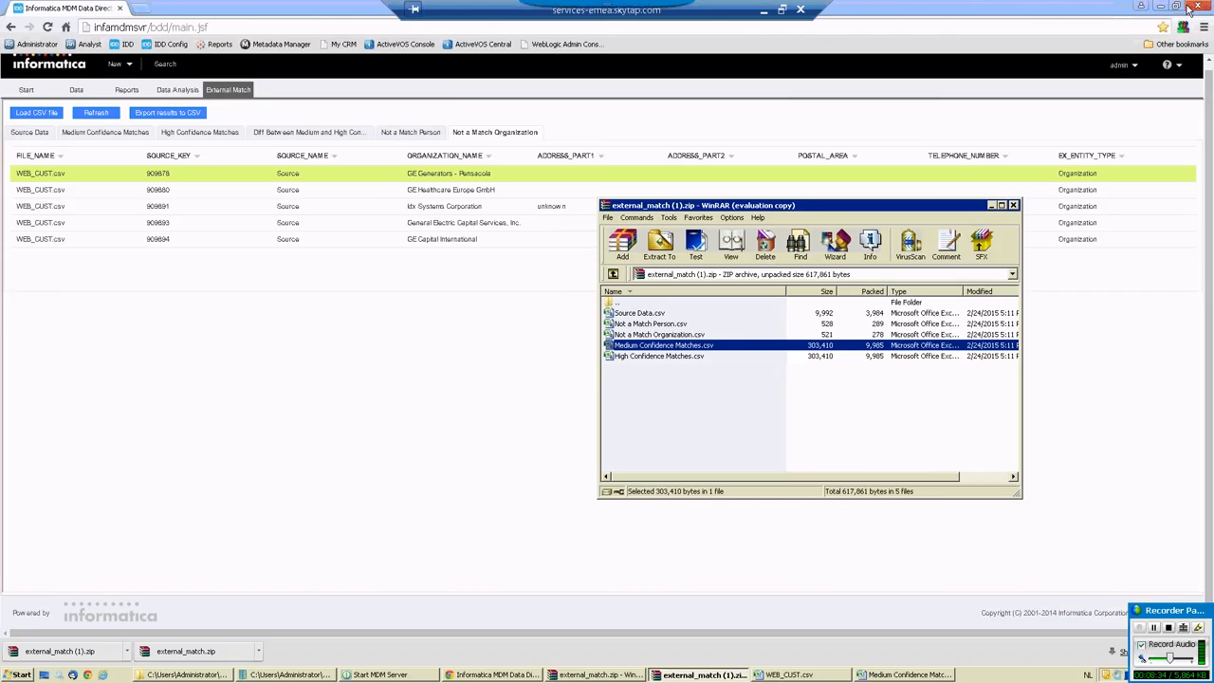
Return to Informatica MDM Data Director, show the High Confidence Matches and open the person record of the first match.
left_click(366, 347)
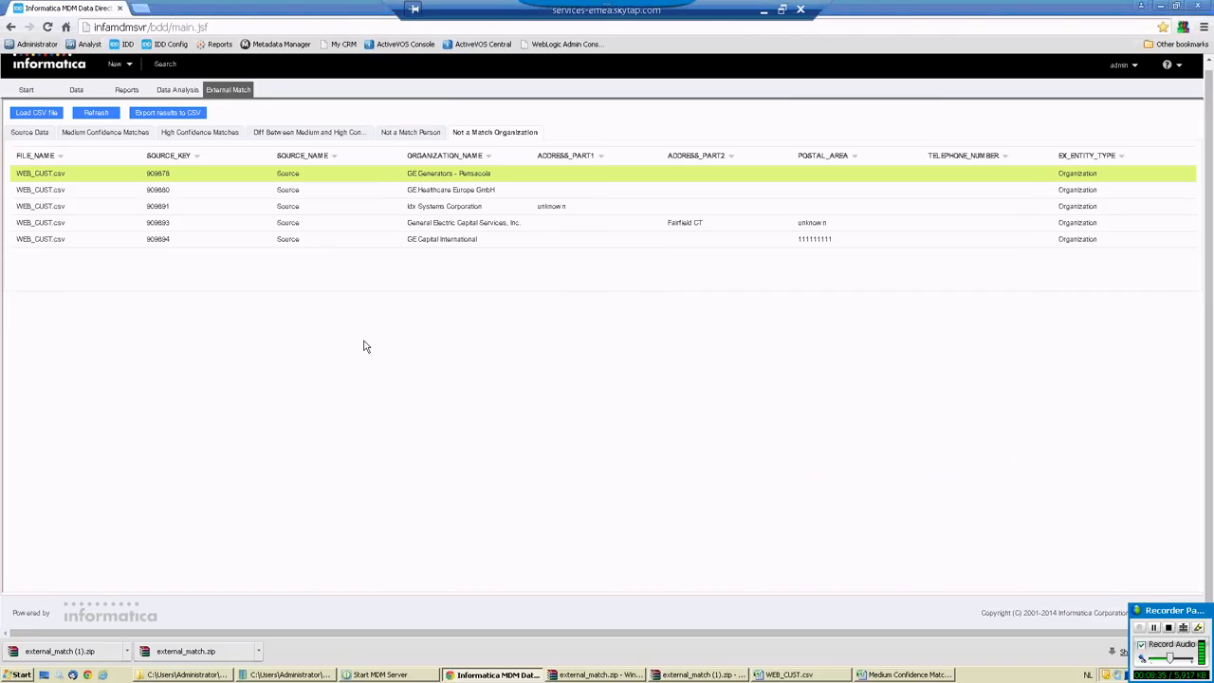
left_click(204, 134)
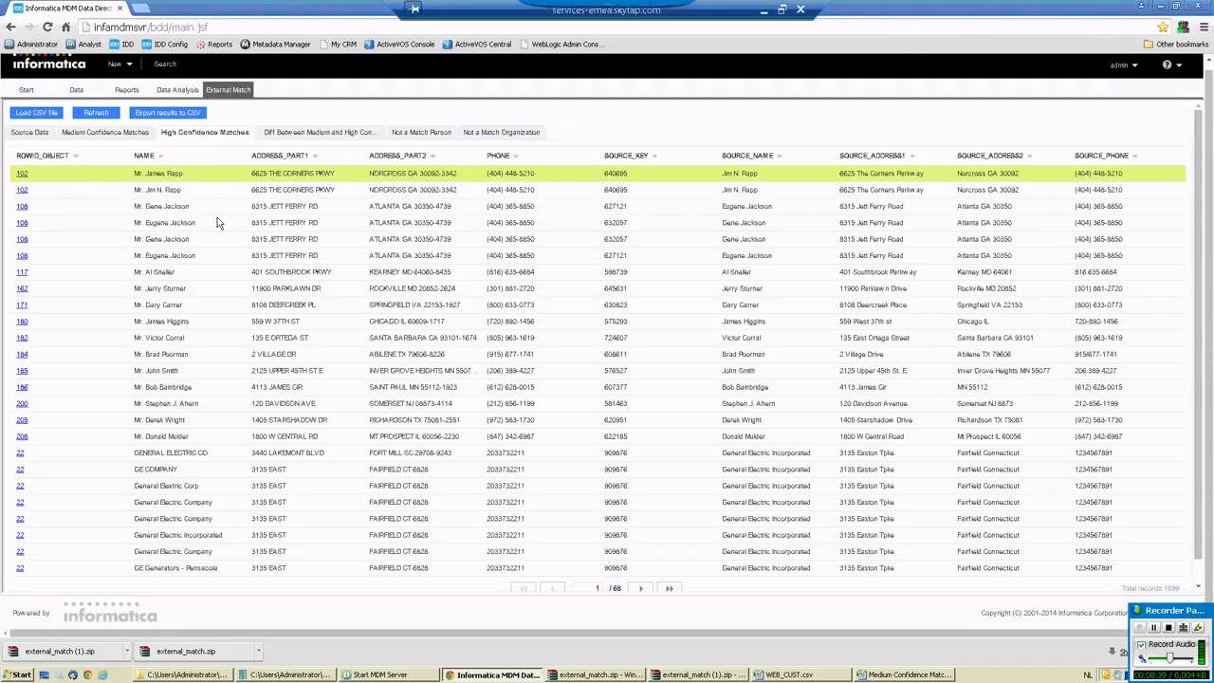
left_click(21, 176)
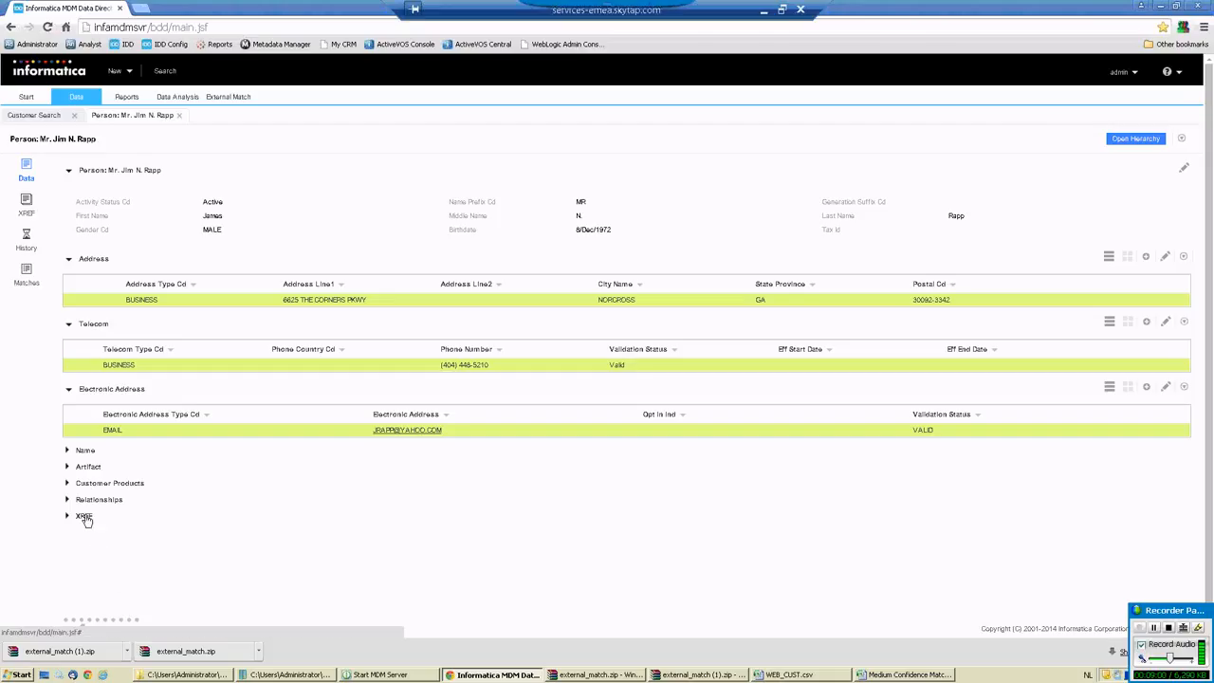
Examine the person's cross-references for the Billing, WEB and CRM source systems, expanding the CRM section.
left_click(26, 203)
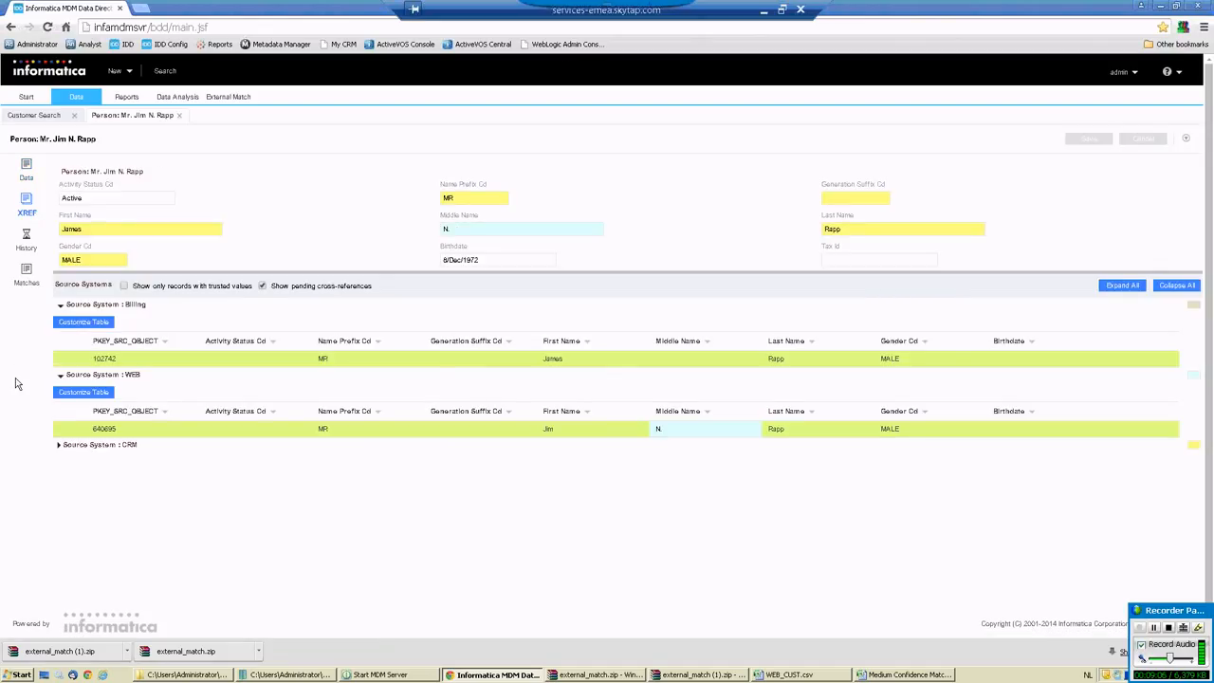
left_click(59, 444)
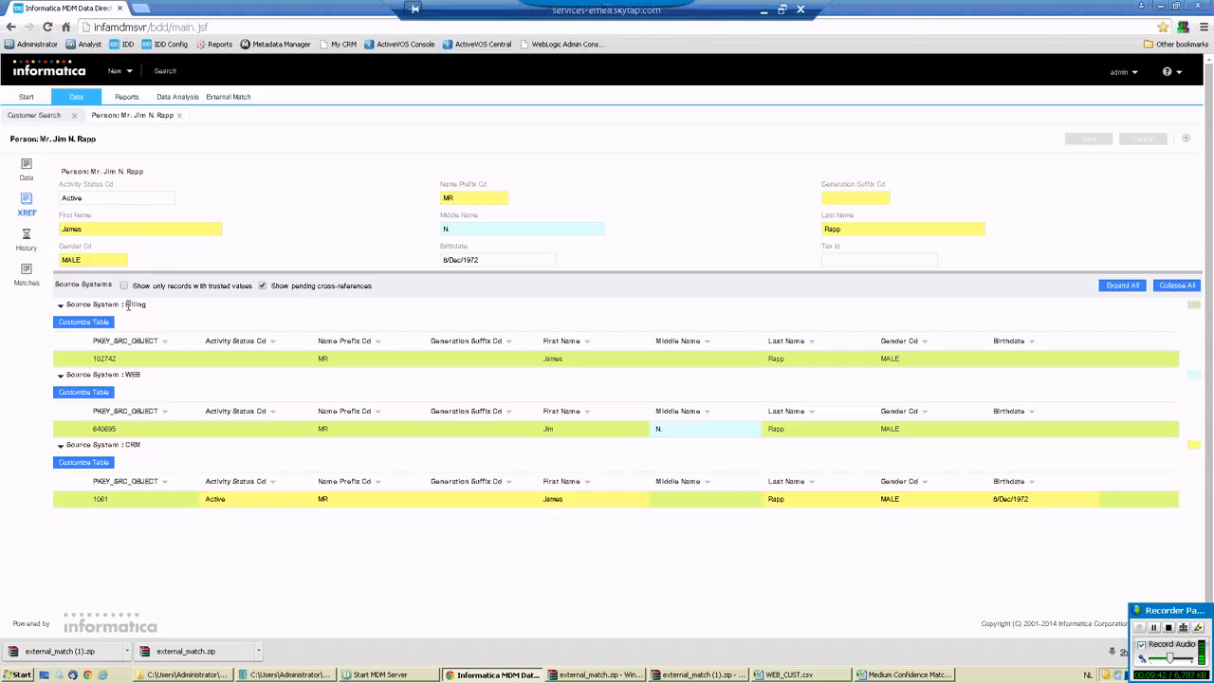
left_click_drag(126, 304, 147, 304)
left_click(151, 309)
left_click_drag(124, 375, 141, 374)
left_click(139, 374)
left_click(138, 445)
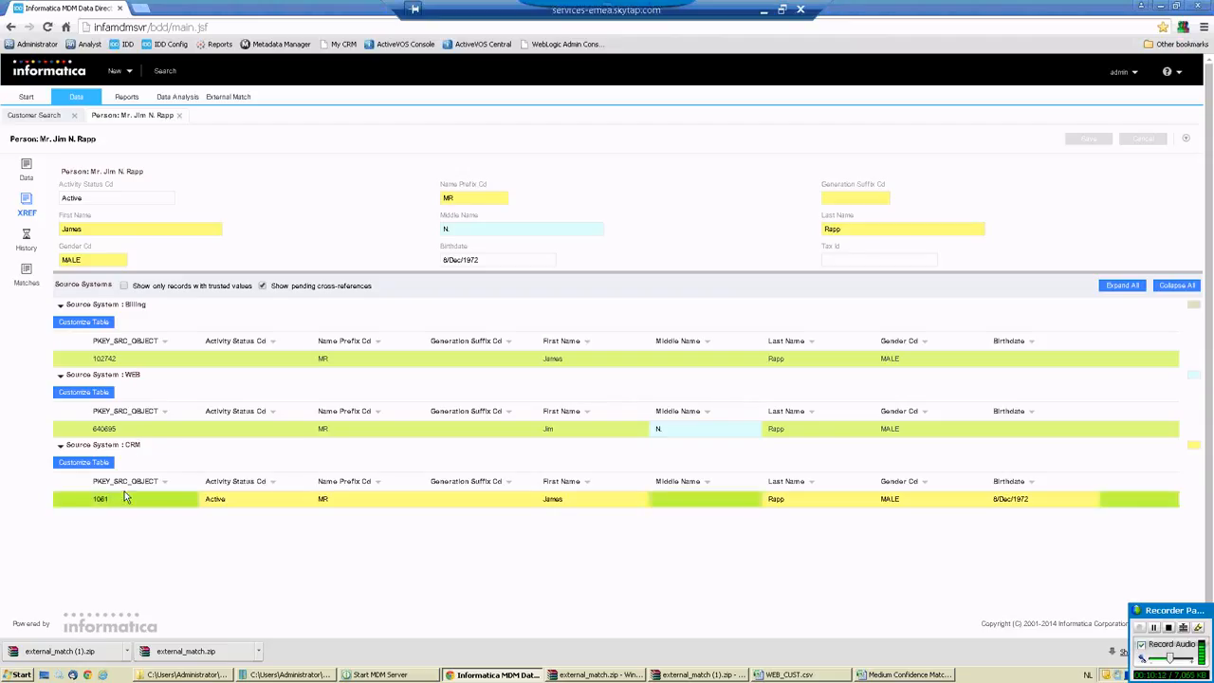